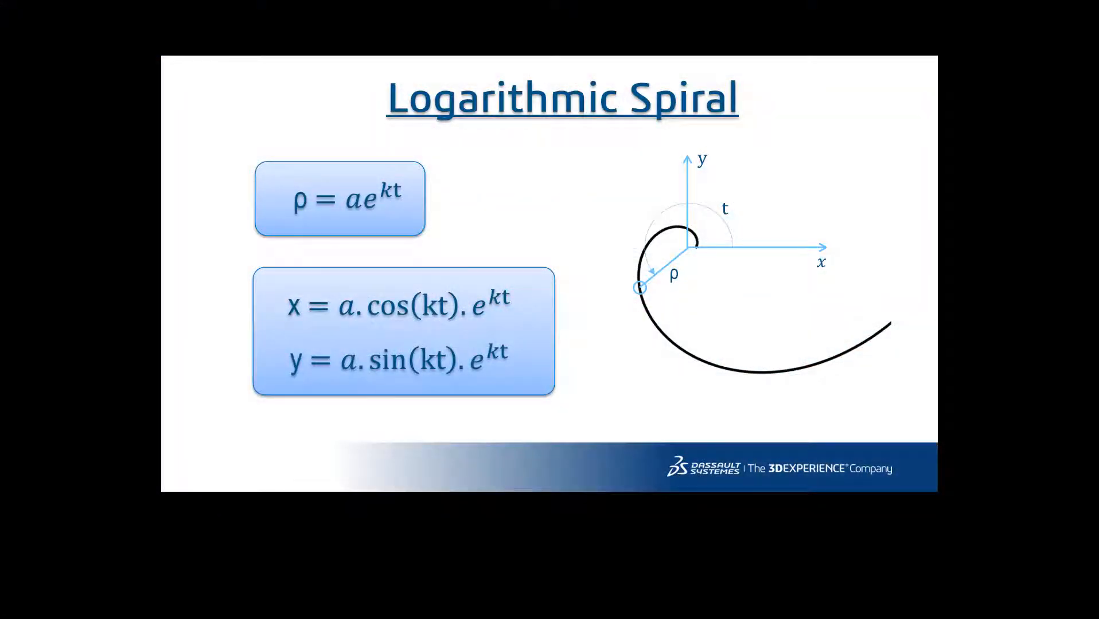
- Create a new 3D Part titled "Logarithmic Spiral"
{"action": "left_click", "coordinate": [1036, 29]}
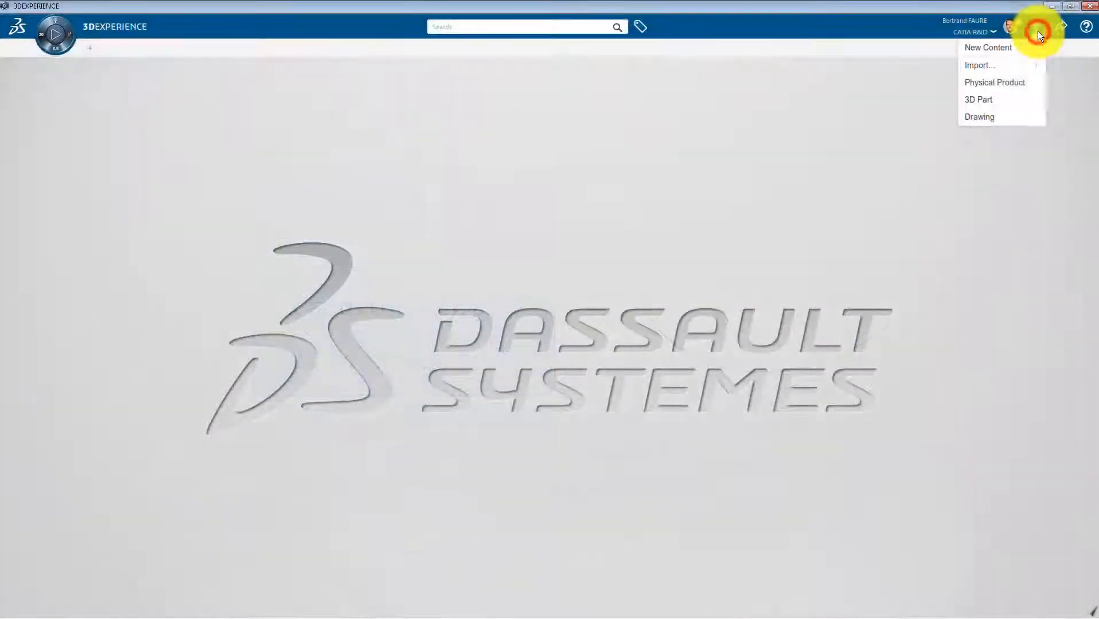
{"action": "left_click", "coordinate": [1016, 101]}
{"action": "left_click_drag", "start_coordinate": [405, 248], "coordinate": [308, 252]}
{"action": "type", "text": "Logarithmic Spiral"}
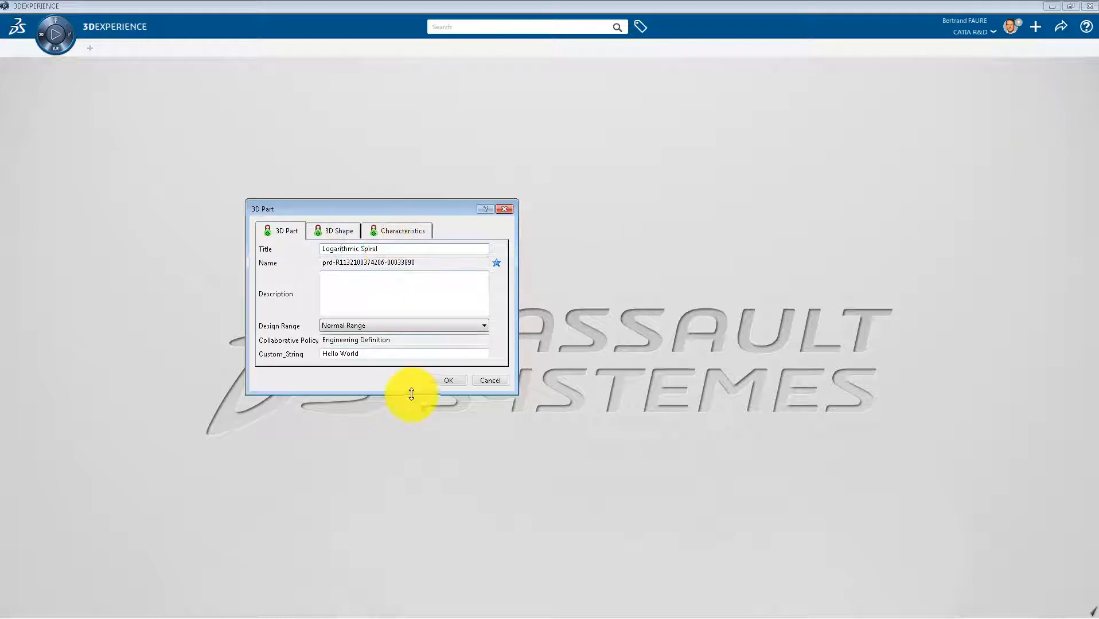
{"action": "left_click", "coordinate": [442, 381]}
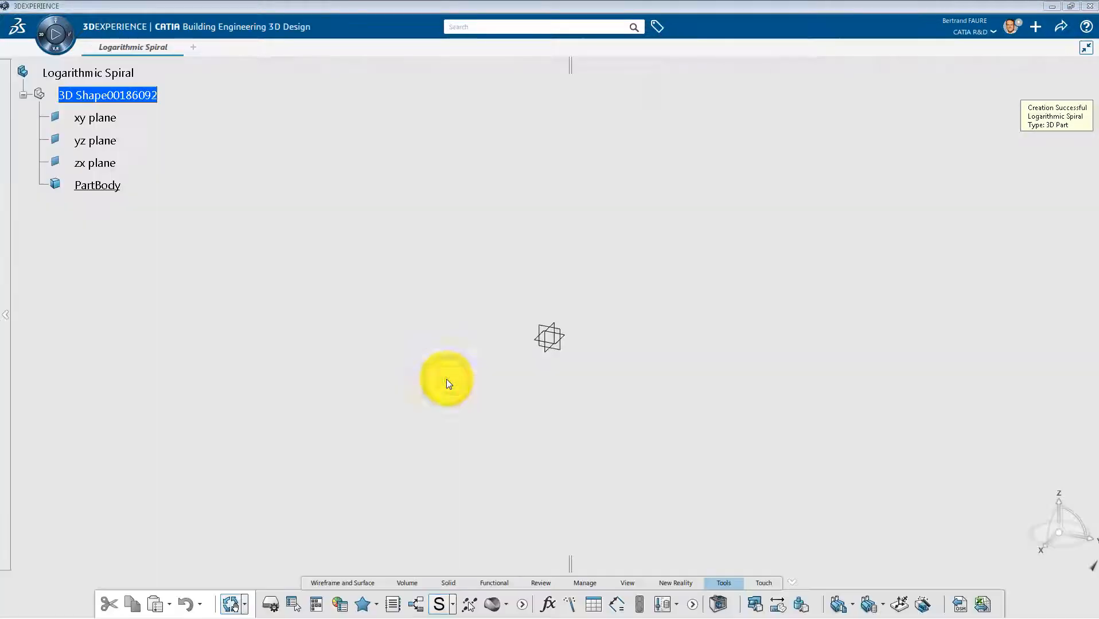
- Change the title of the part's 3D shape to "3D Shape", removing the numeric suffix
{"action": "right_click", "coordinate": [128, 95]}
{"action": "left_click", "coordinate": [149, 142]}
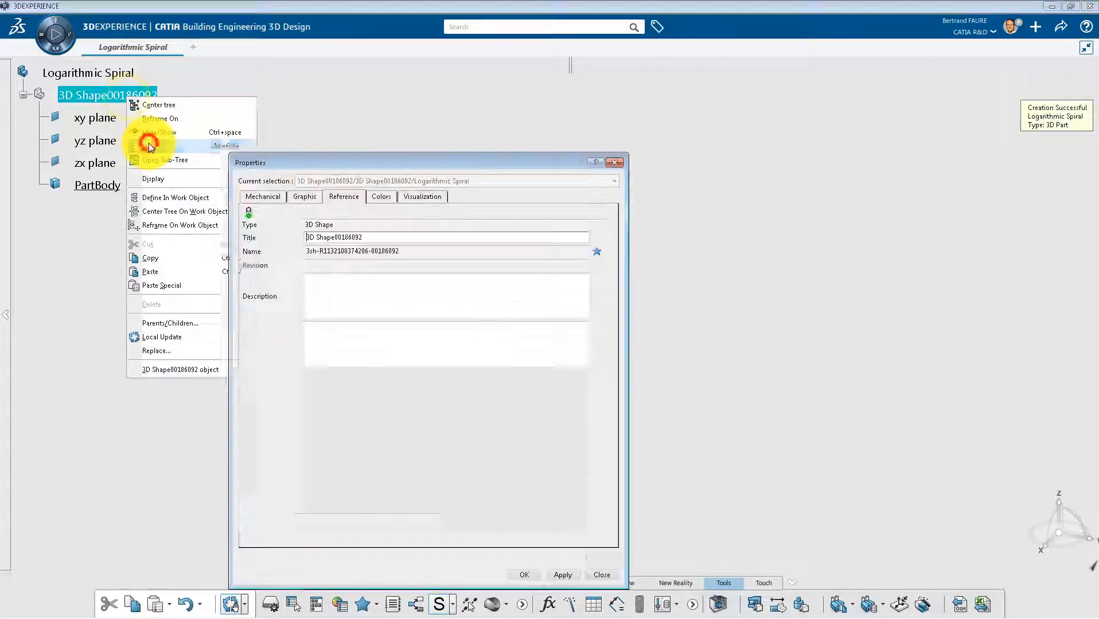
{"action": "left_click_drag", "start_coordinate": [335, 238], "coordinate": [528, 265]}
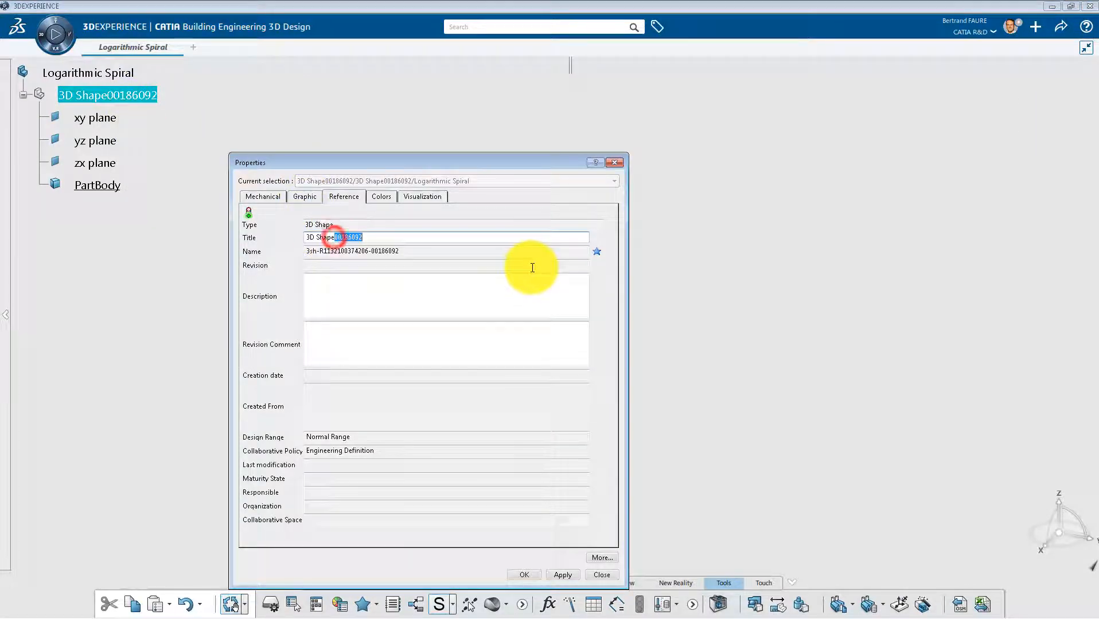
{"action": "key", "text": "BackSpace"}
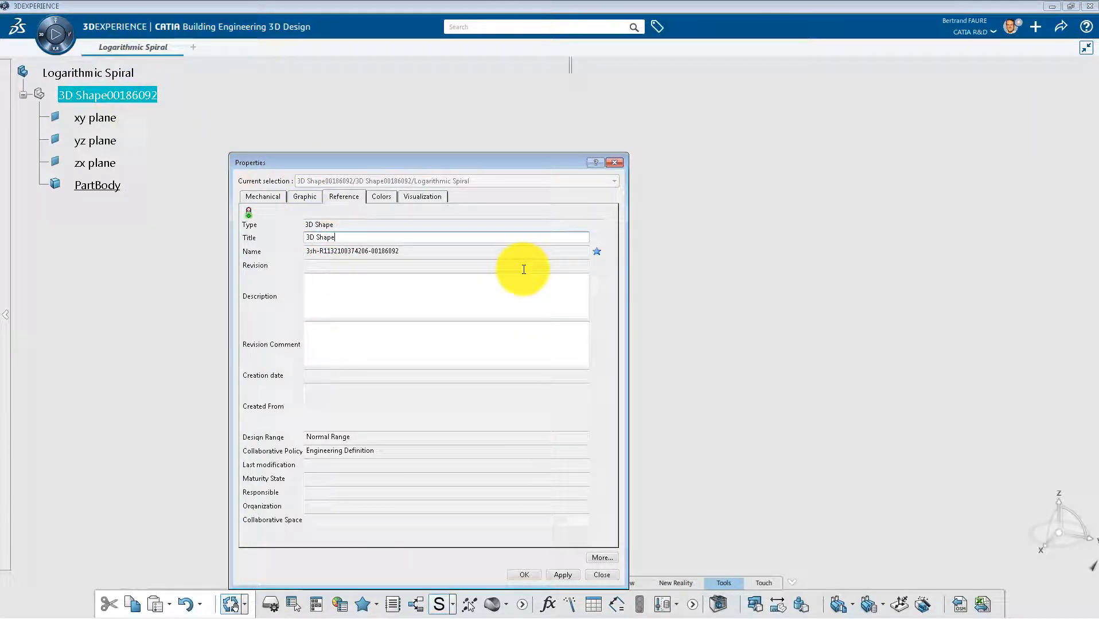
{"action": "left_click", "coordinate": [523, 574]}
{"action": "left_click", "coordinate": [460, 429]}
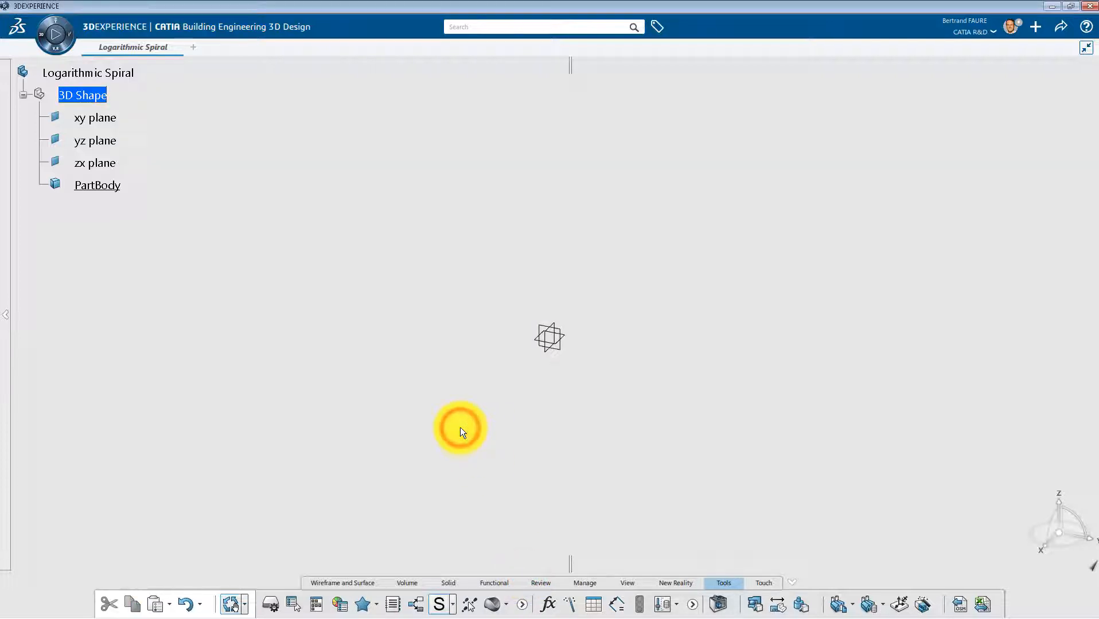
- Create a single-value Real parameter named k on the 3D Shape with the value 0.5
{"action": "left_click", "coordinate": [548, 605]}
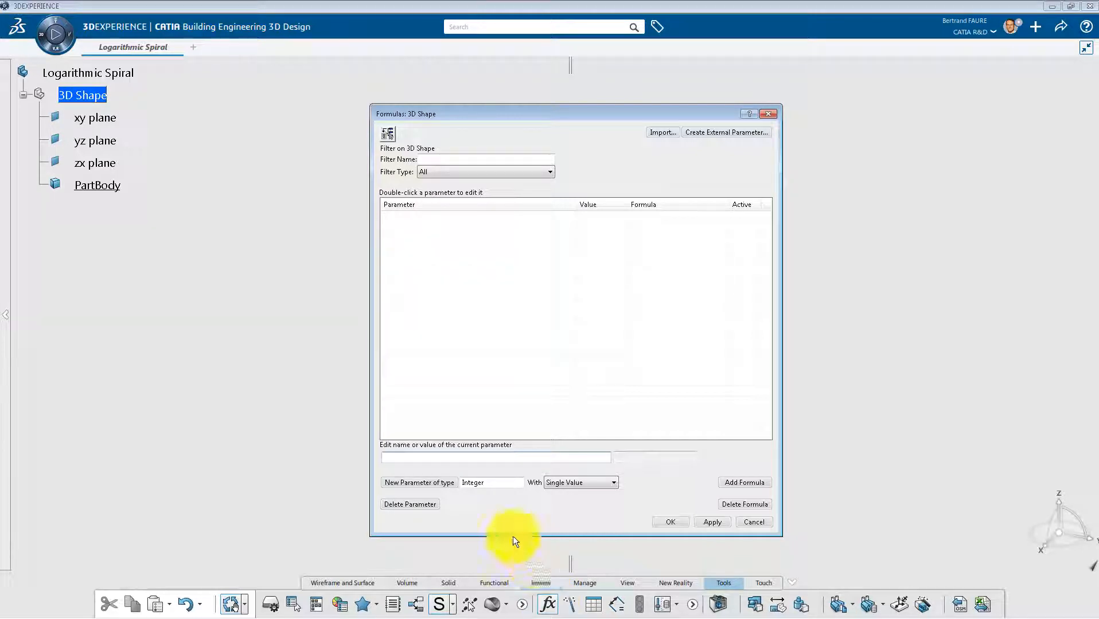
{"action": "left_click", "coordinate": [496, 483]}
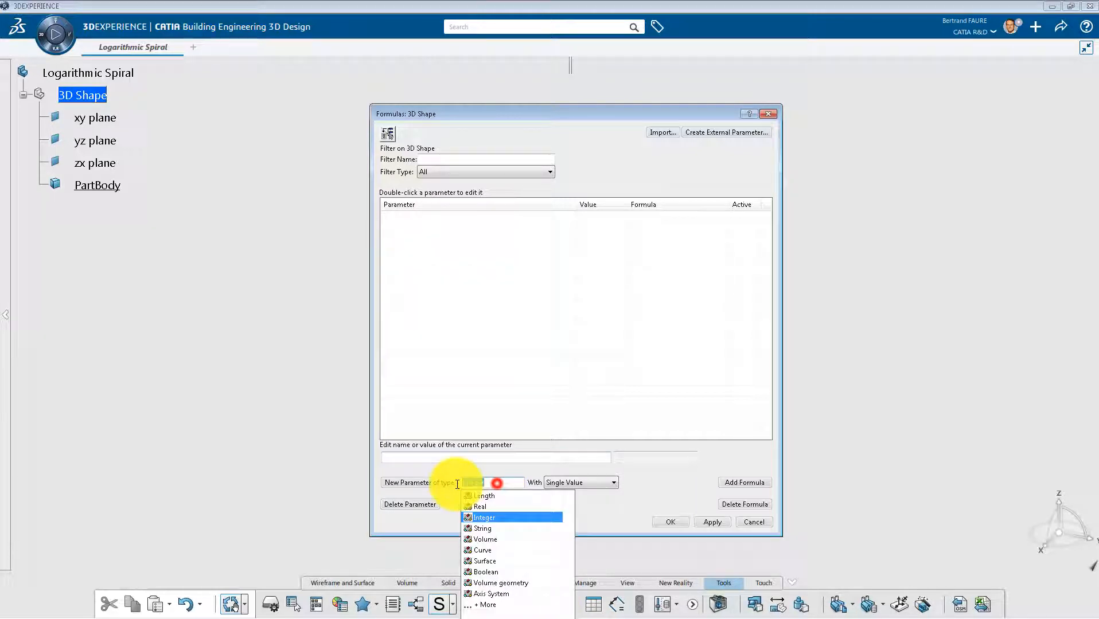
{"action": "left_click", "coordinate": [483, 505]}
{"action": "left_click", "coordinate": [428, 483]}
{"action": "double_click", "coordinate": [418, 460]}
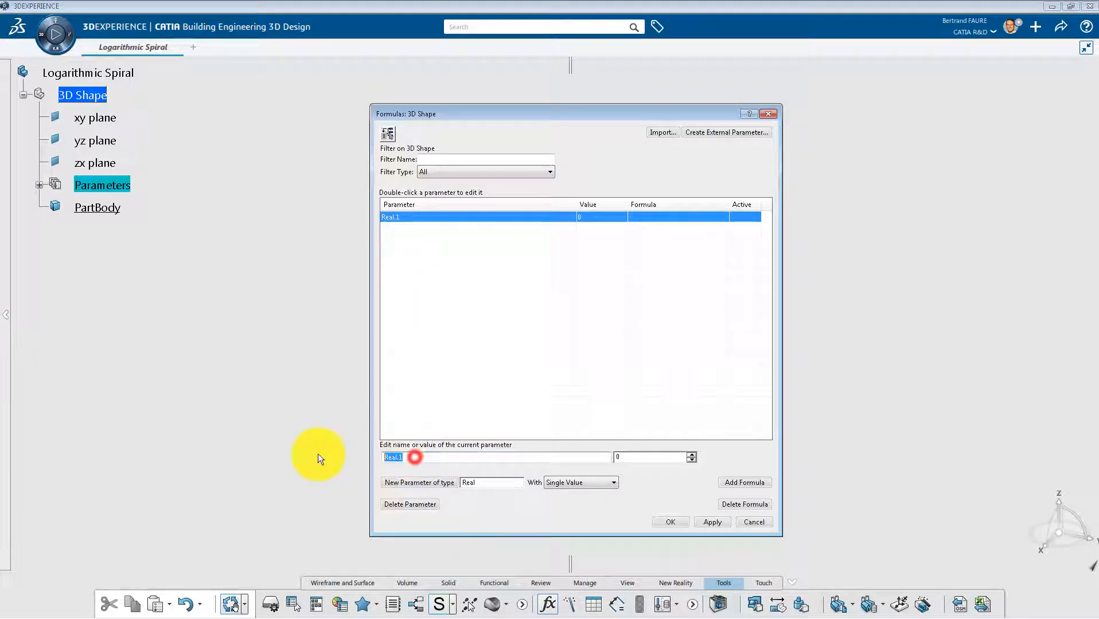
{"action": "type", "text": "k"}
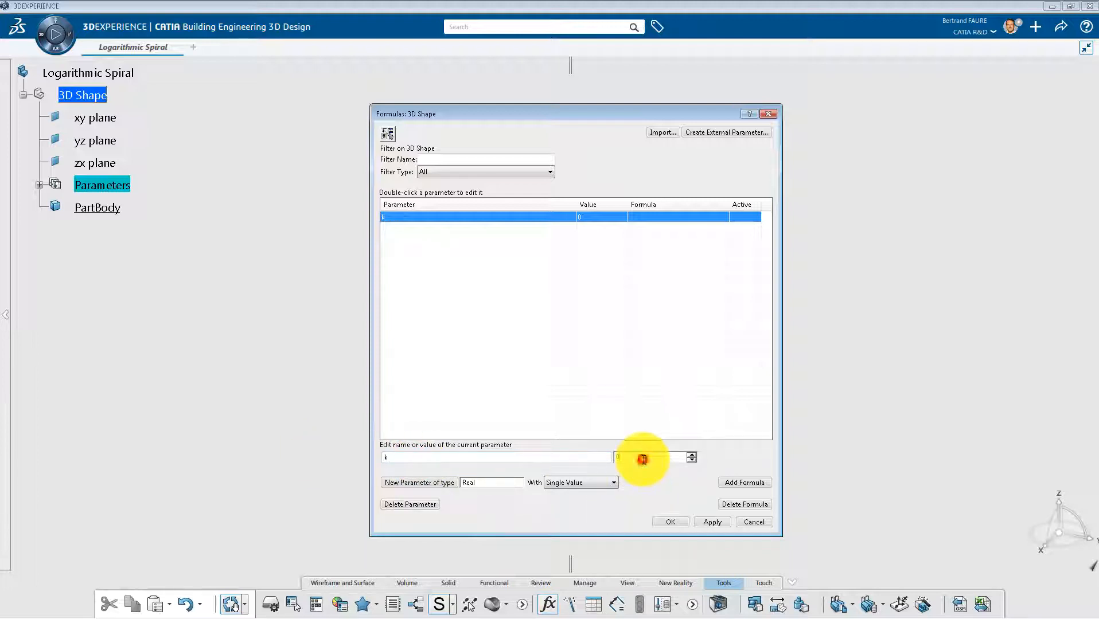
{"action": "type", "text": "0.5"}
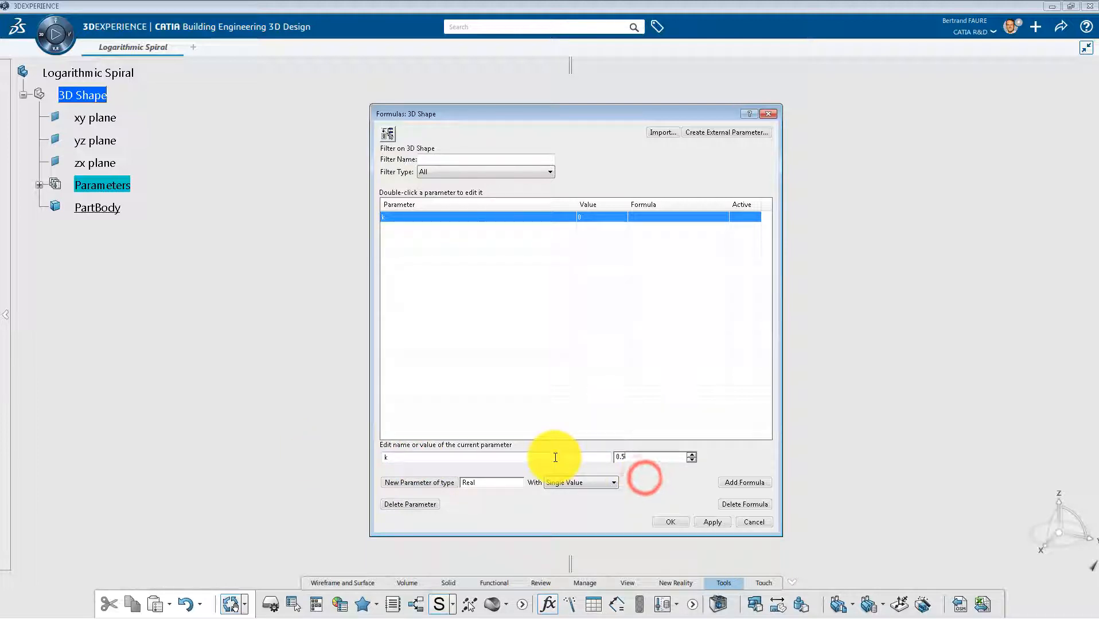
{"action": "left_click", "coordinate": [555, 457]}
- Add a Length parameter named a with the value 1 mm, and expand the Parameters node in the tree
{"action": "left_click", "coordinate": [498, 484]}
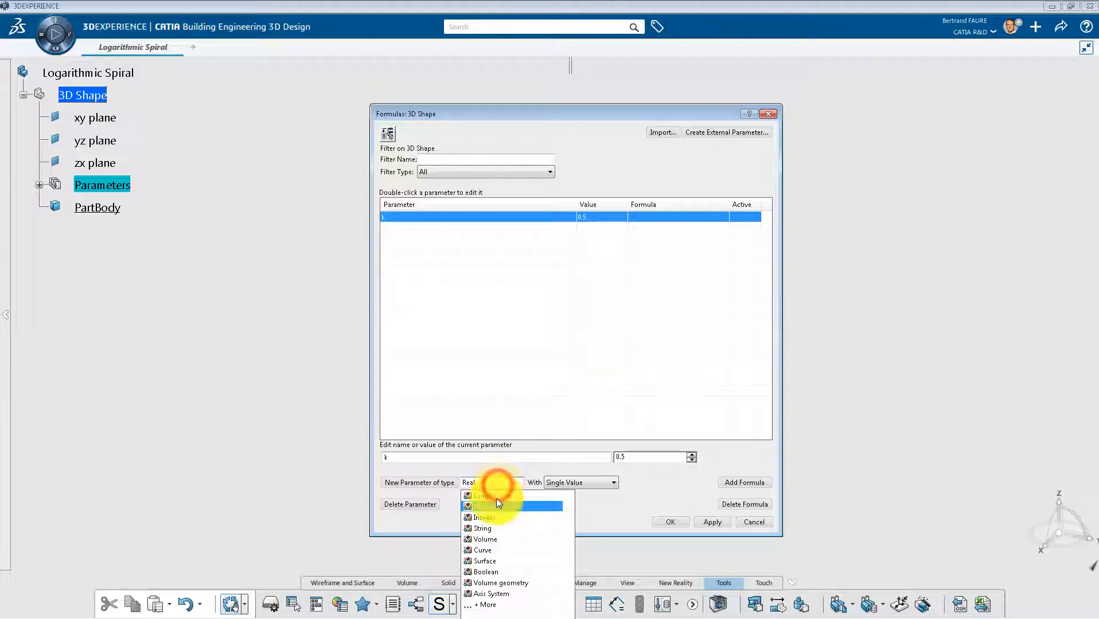
{"action": "left_click", "coordinate": [496, 496]}
{"action": "left_click", "coordinate": [441, 483]}
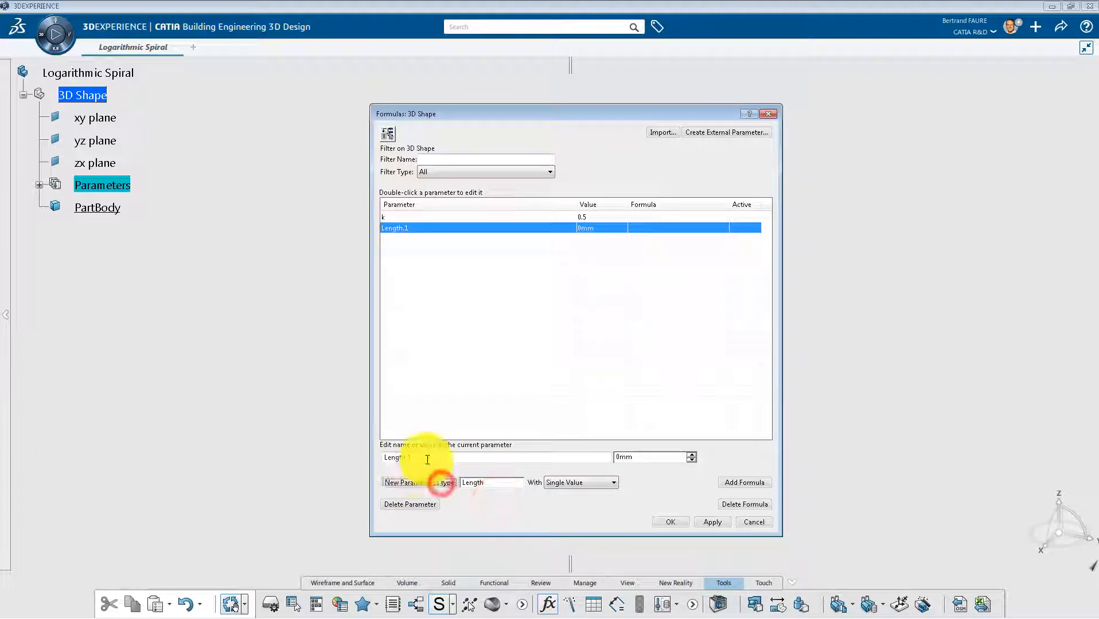
{"action": "left_click_drag", "start_coordinate": [427, 459], "coordinate": [322, 451]}
{"action": "type", "text": "a"}
{"action": "left_click_drag", "start_coordinate": [656, 459], "coordinate": [601, 458]}
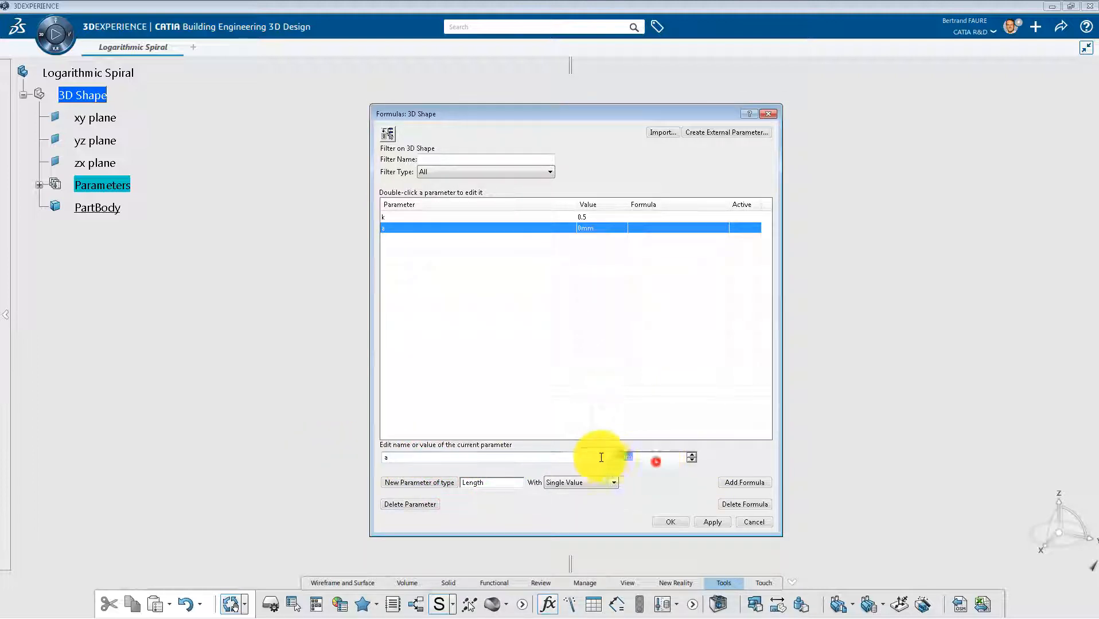
{"action": "type", "text": "1"}
{"action": "left_click", "coordinate": [666, 418]}
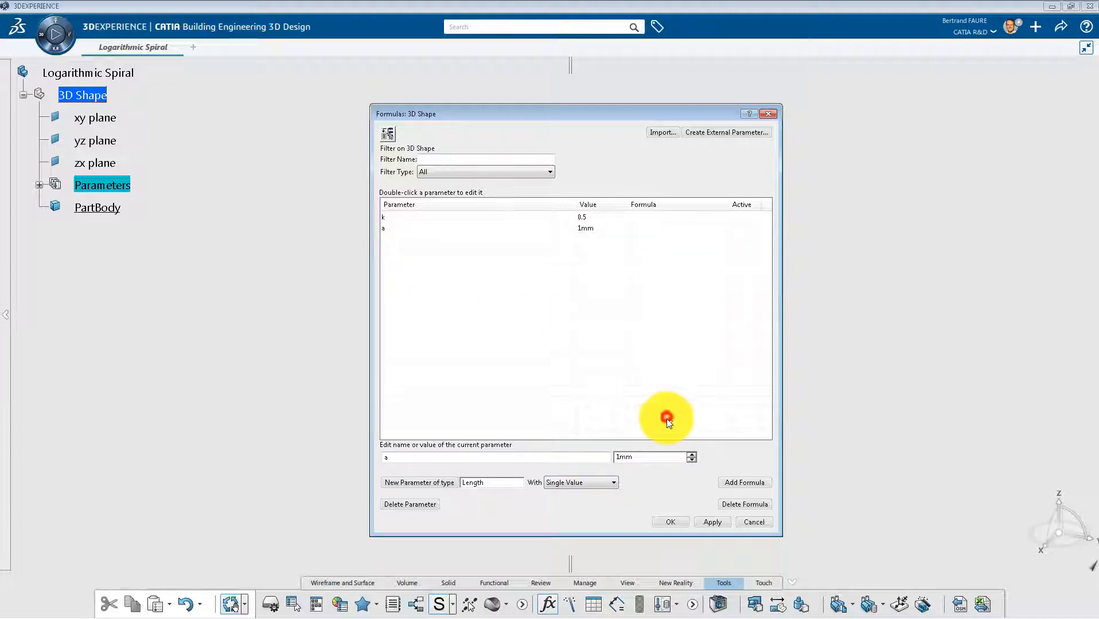
{"action": "left_click", "coordinate": [672, 522]}
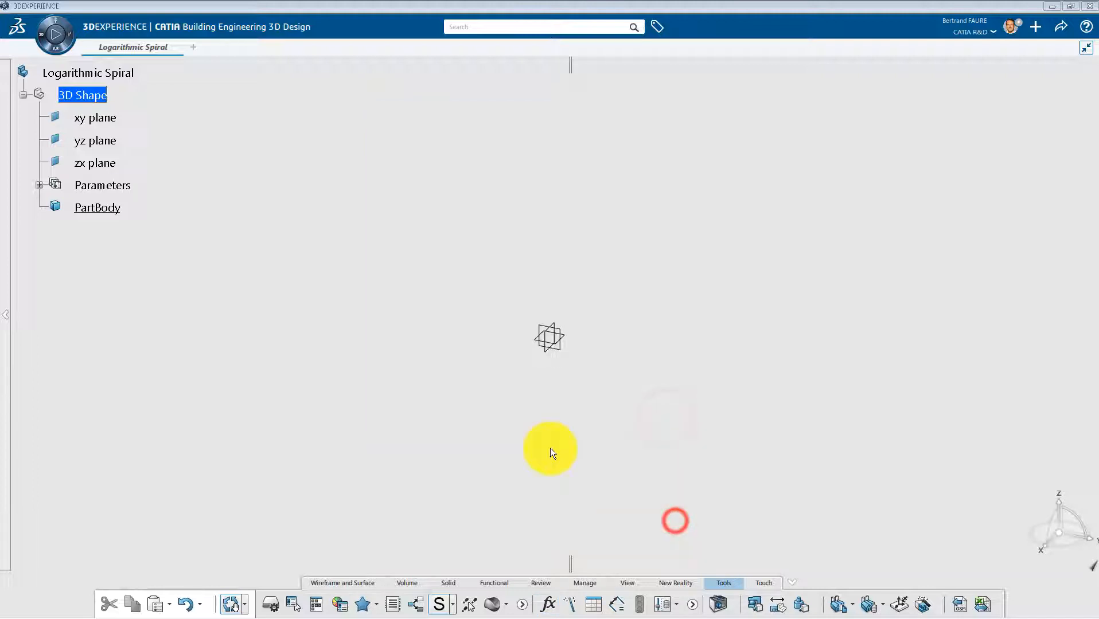
{"action": "left_click", "coordinate": [40, 185]}
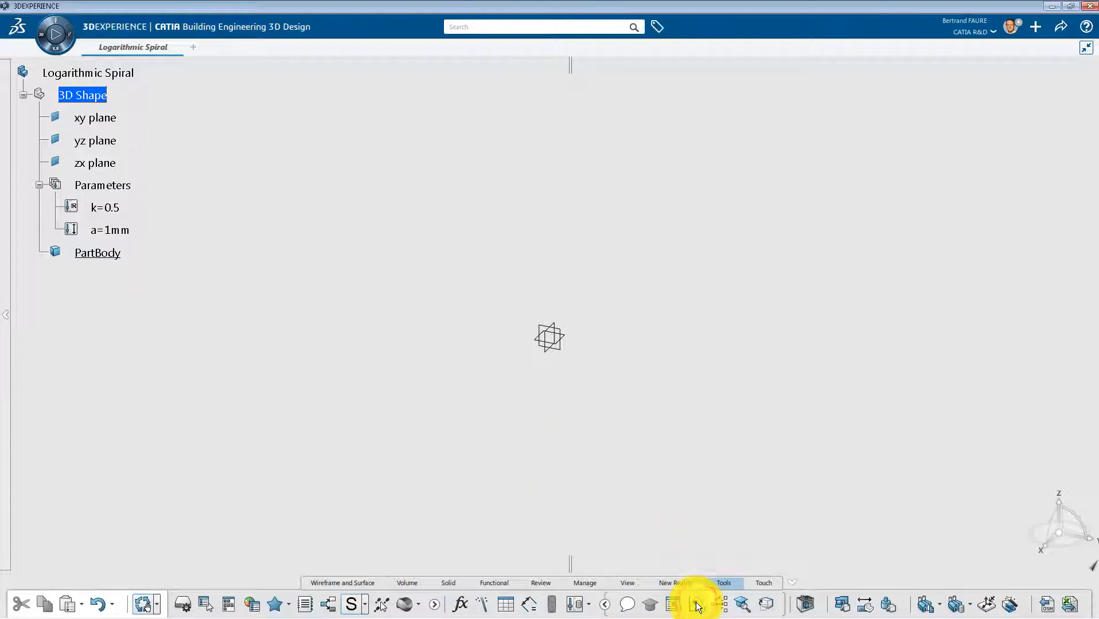
- Create a law named X under the 3D Shape's relations and open it for editing
{"action": "left_click", "coordinate": [696, 604]}
{"action": "left_click_drag", "start_coordinate": [921, 540], "coordinate": [865, 540]}
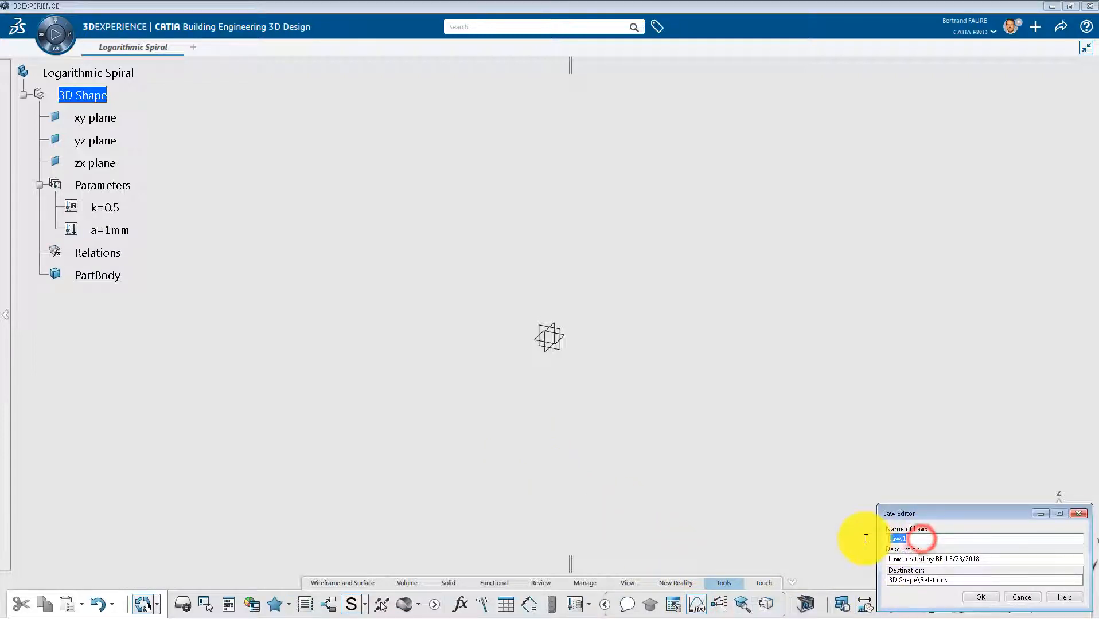
{"action": "type", "text": "X"}
{"action": "left_click", "coordinate": [978, 597]}
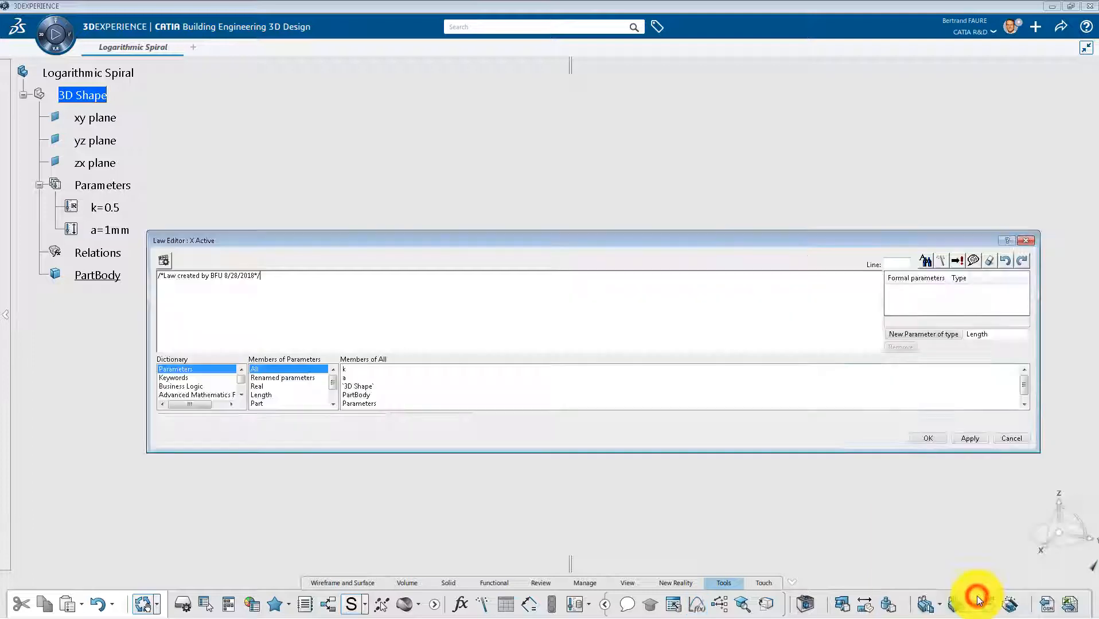
- Give law X two formal parameters: x of type Length and v of type Real
{"action": "left_click", "coordinate": [954, 335]}
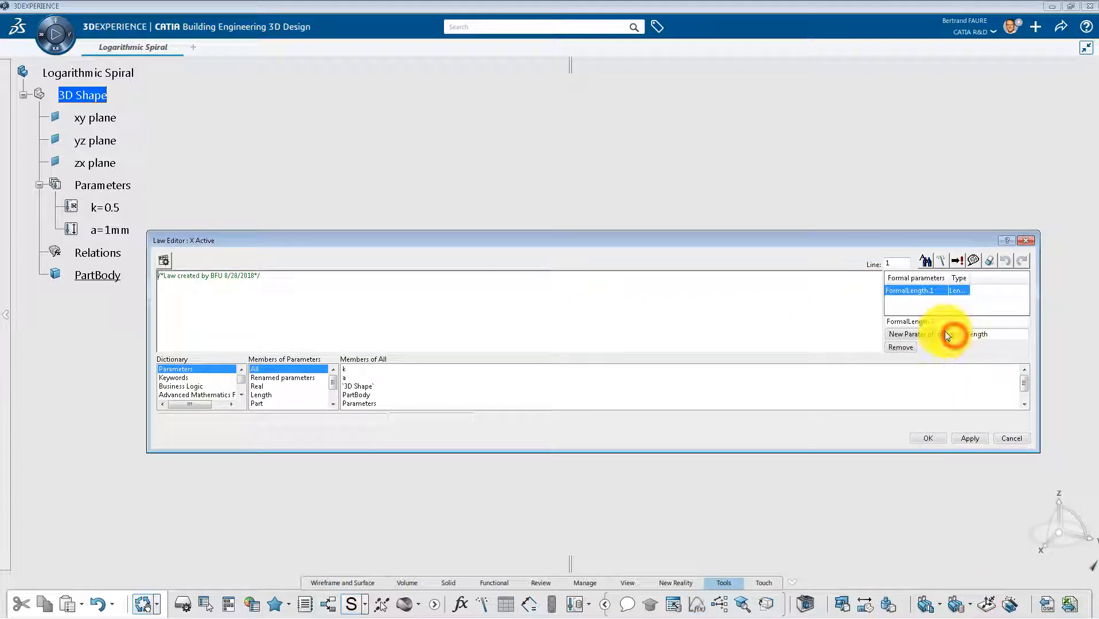
{"action": "type", "text": "x"}
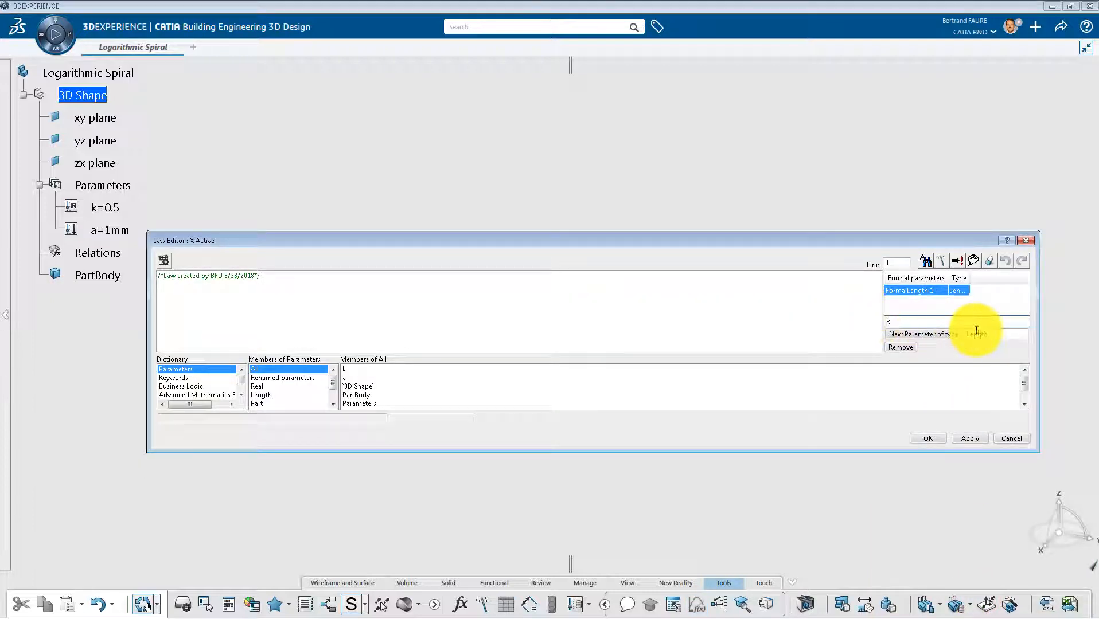
{"action": "left_click", "coordinate": [980, 336]}
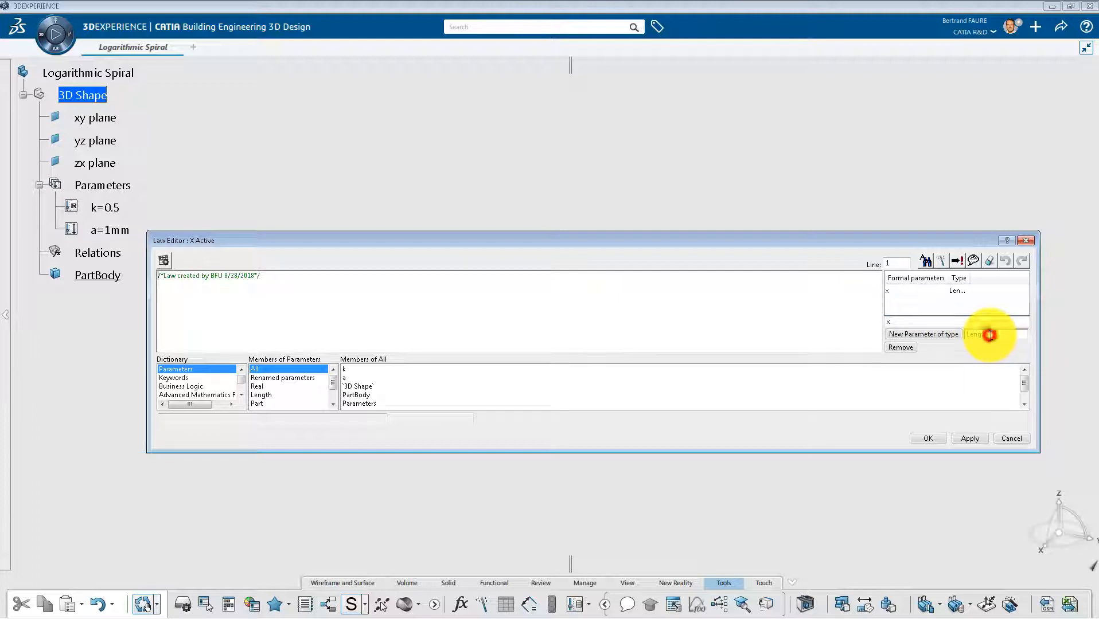
{"action": "left_click", "coordinate": [998, 334]}
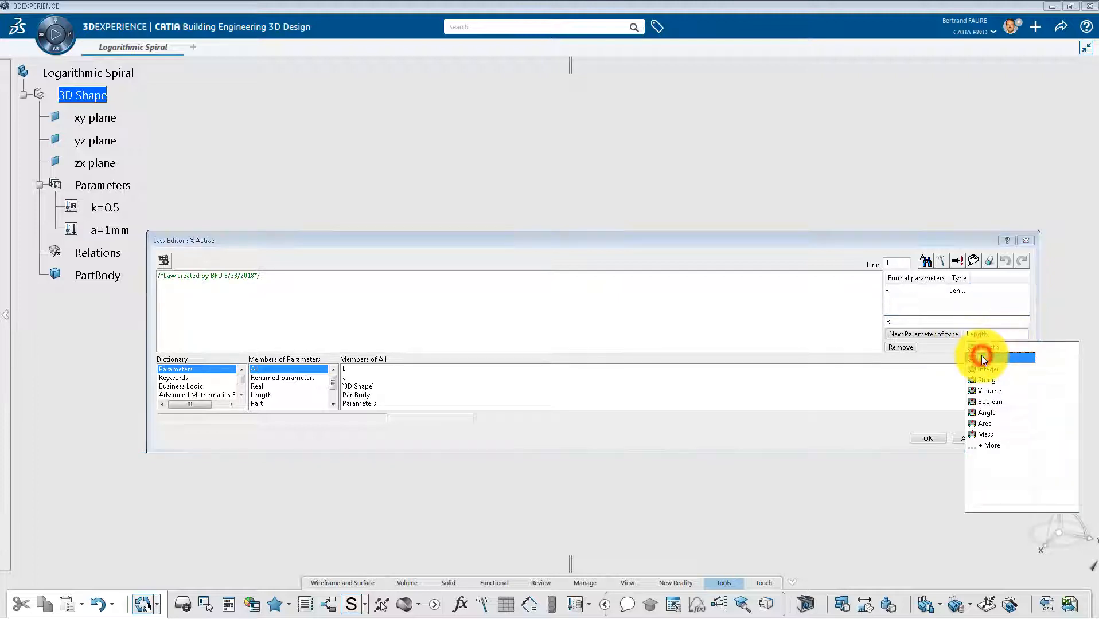
{"action": "left_click", "coordinate": [982, 359]}
{"action": "left_click", "coordinate": [947, 333]}
{"action": "type", "text": "v"}
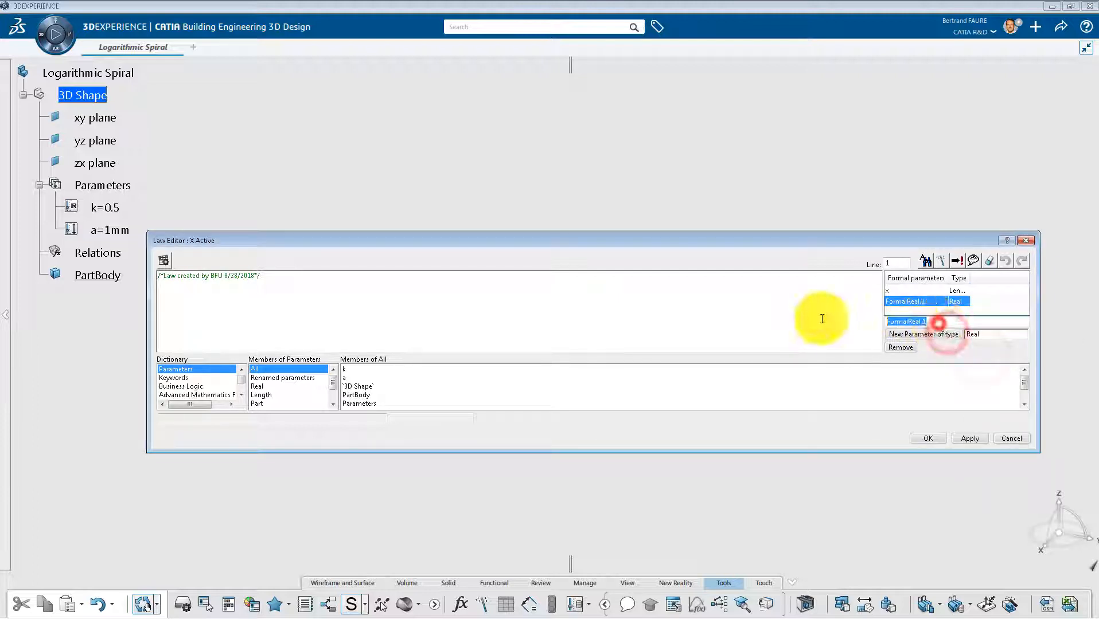
{"action": "left_click", "coordinate": [998, 334]}
- Replace law X's default comment with the equation x=a*cos(k*v)*exp(k*v), and expand the Relations node in the tree
{"action": "left_click_drag", "start_coordinate": [277, 278], "coordinate": [142, 269]}
{"action": "key", "text": "Delete"}
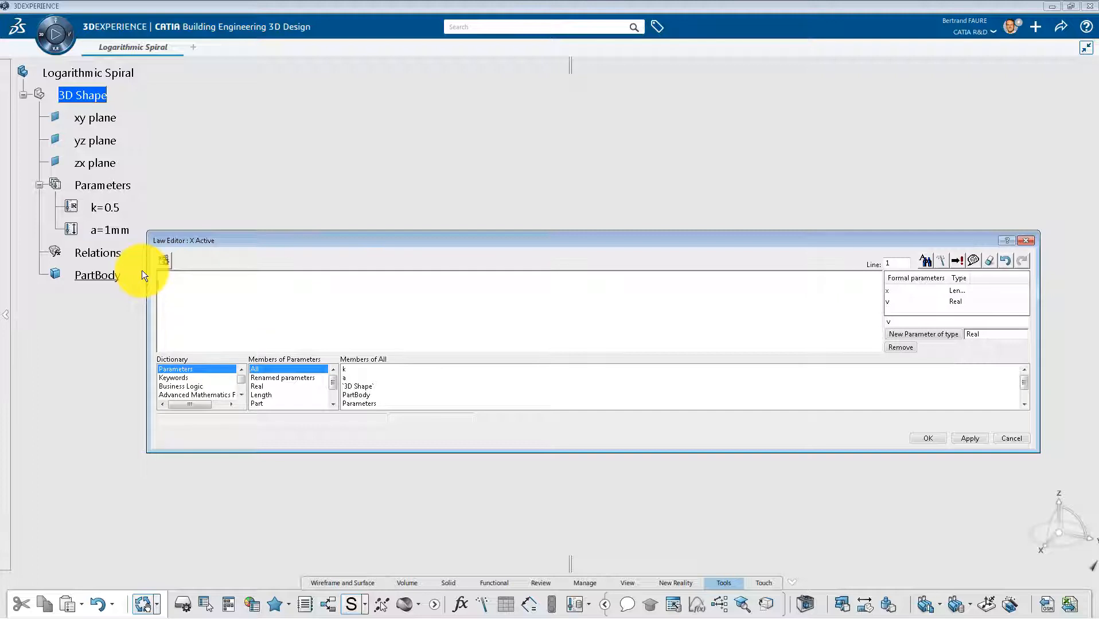
{"action": "left_click", "coordinate": [110, 230]}
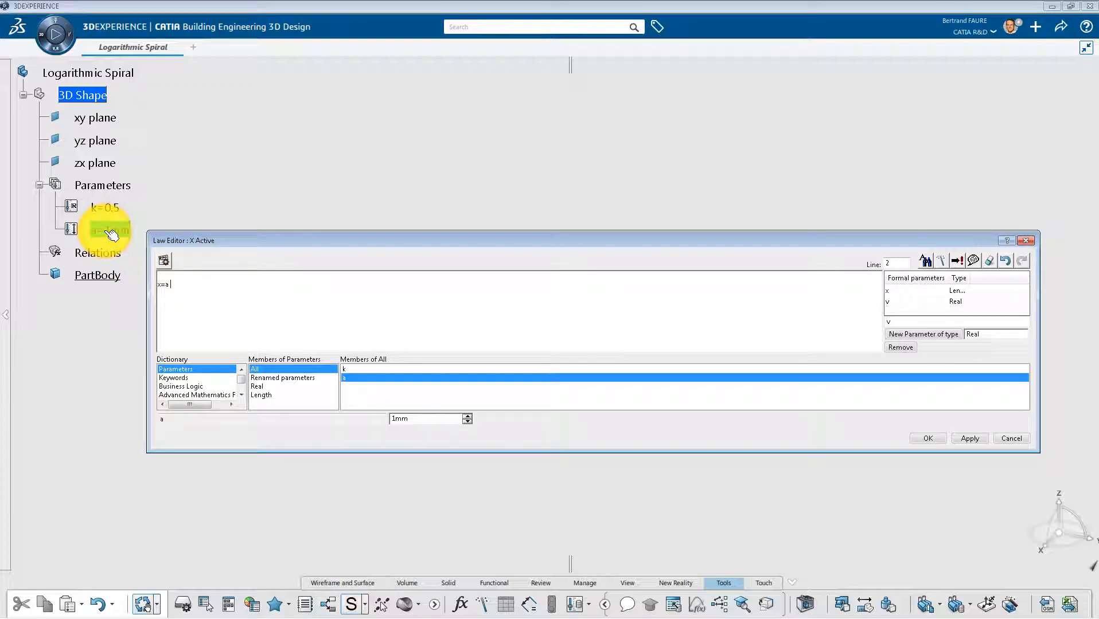
{"action": "type", "text": "*cos("}
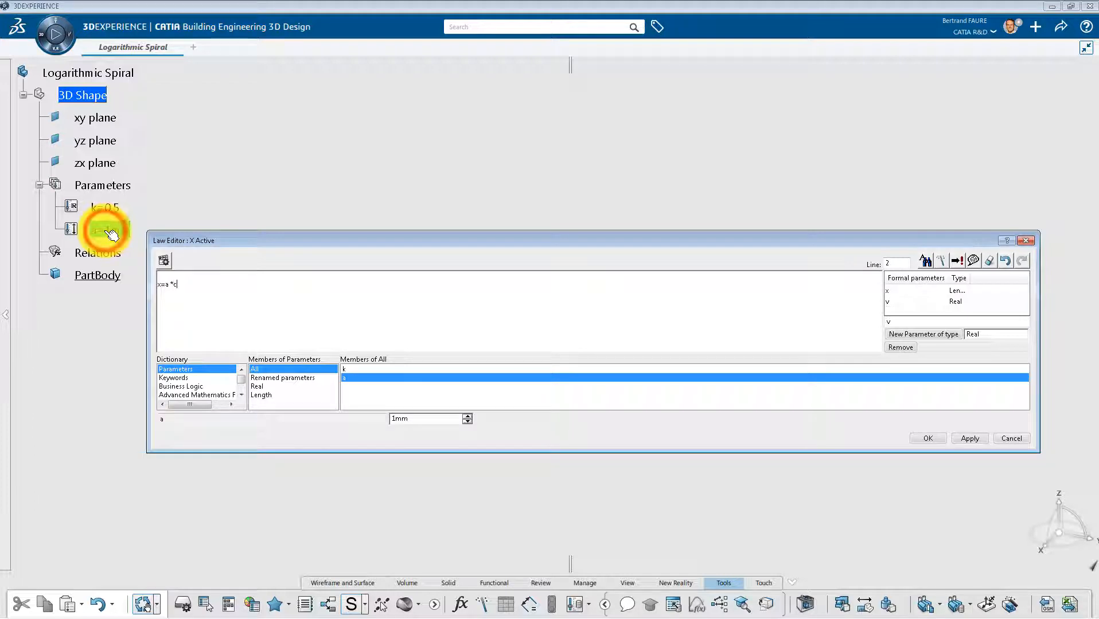
{"action": "left_click", "coordinate": [105, 209]}
{"action": "type", "text": "*v)*exp("}
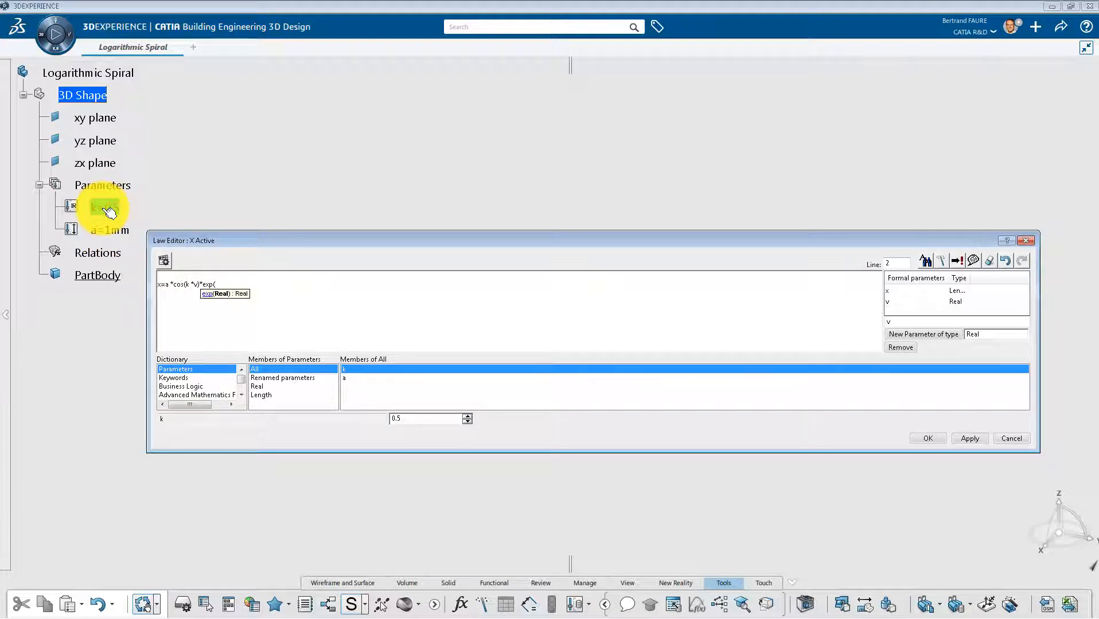
{"action": "type", "text": "k *v)"}
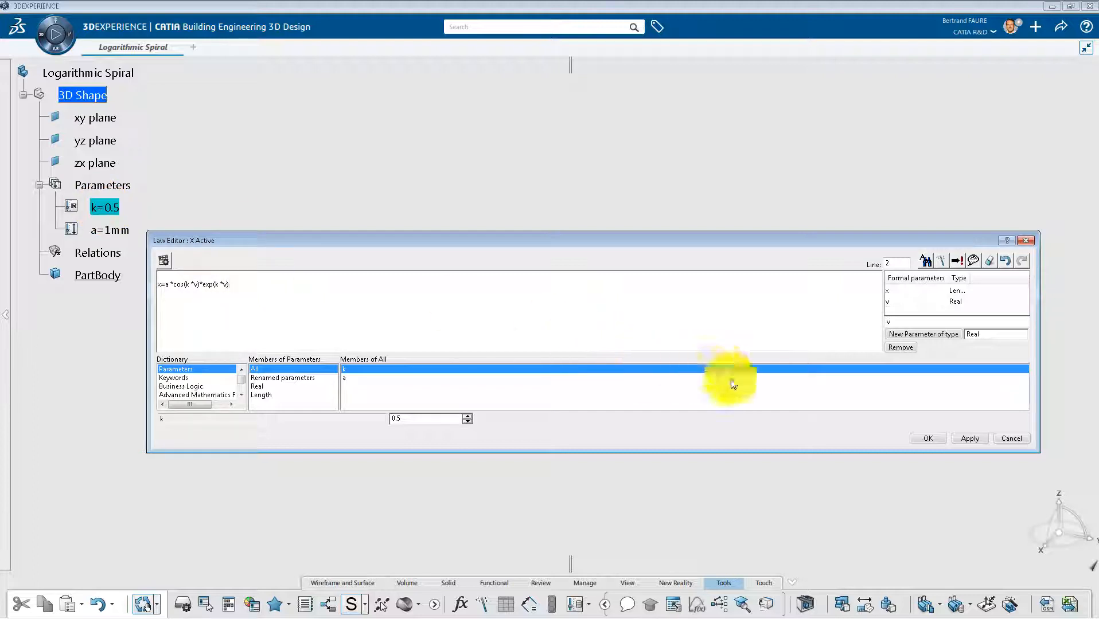
{"action": "left_click", "coordinate": [929, 437]}
{"action": "left_click", "coordinate": [39, 252]}
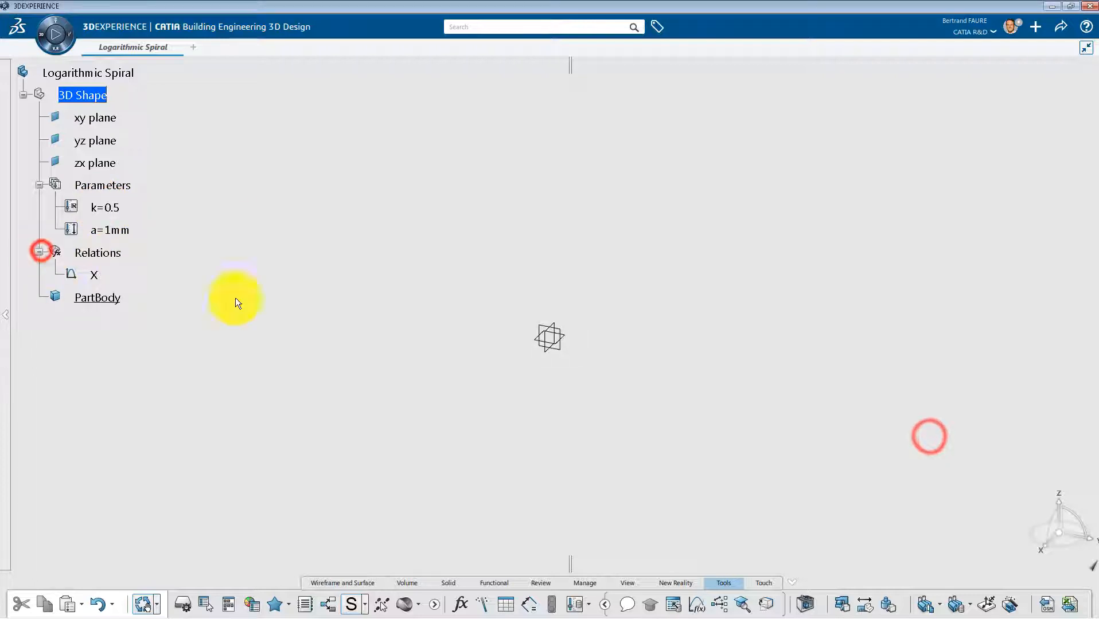
- Create a law named Y under the 3D Shape's relations and open it for editing
{"action": "left_click", "coordinate": [694, 599]}
{"action": "left_click", "coordinate": [913, 538]}
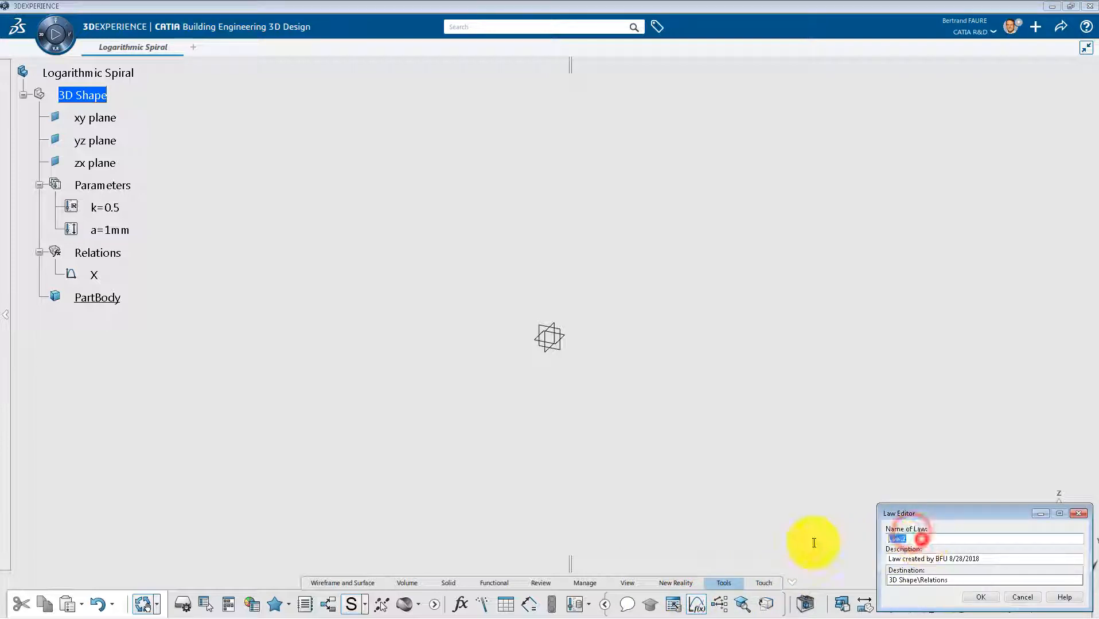
{"action": "type", "text": "Y"}
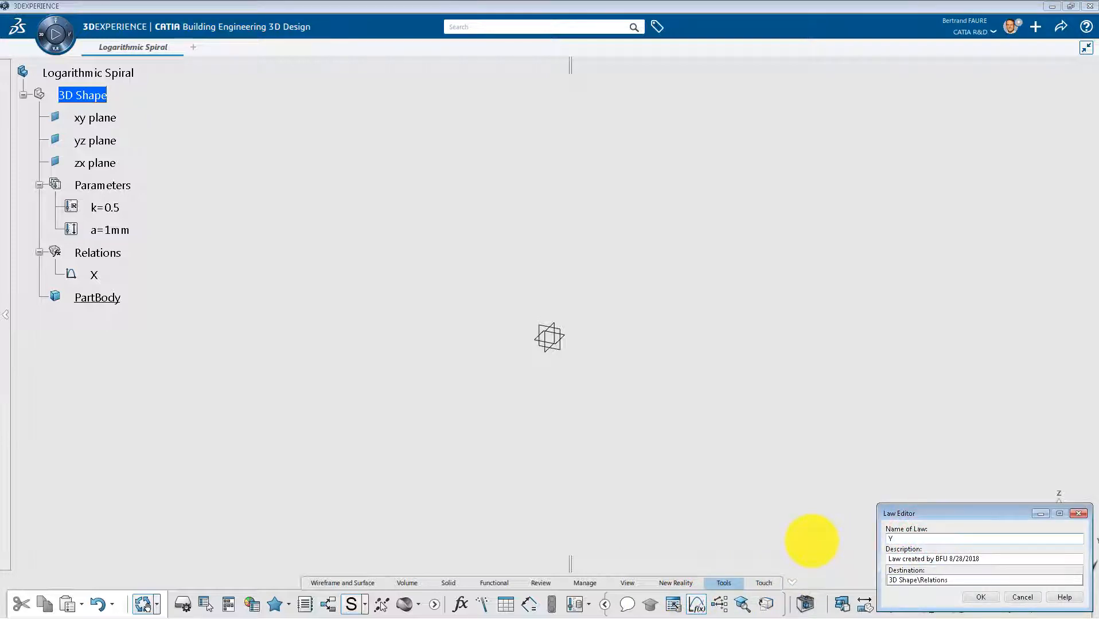
{"action": "left_click", "coordinate": [980, 596]}
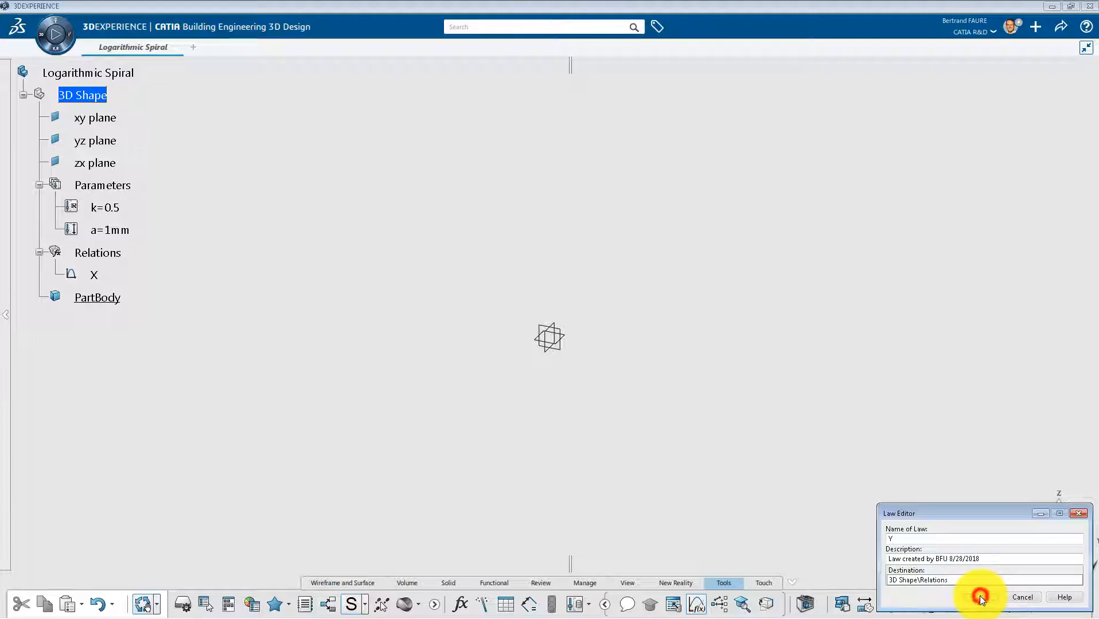
- Give law Y two formal parameters: v of type Real and y of type Length
{"action": "left_click", "coordinate": [949, 334]}
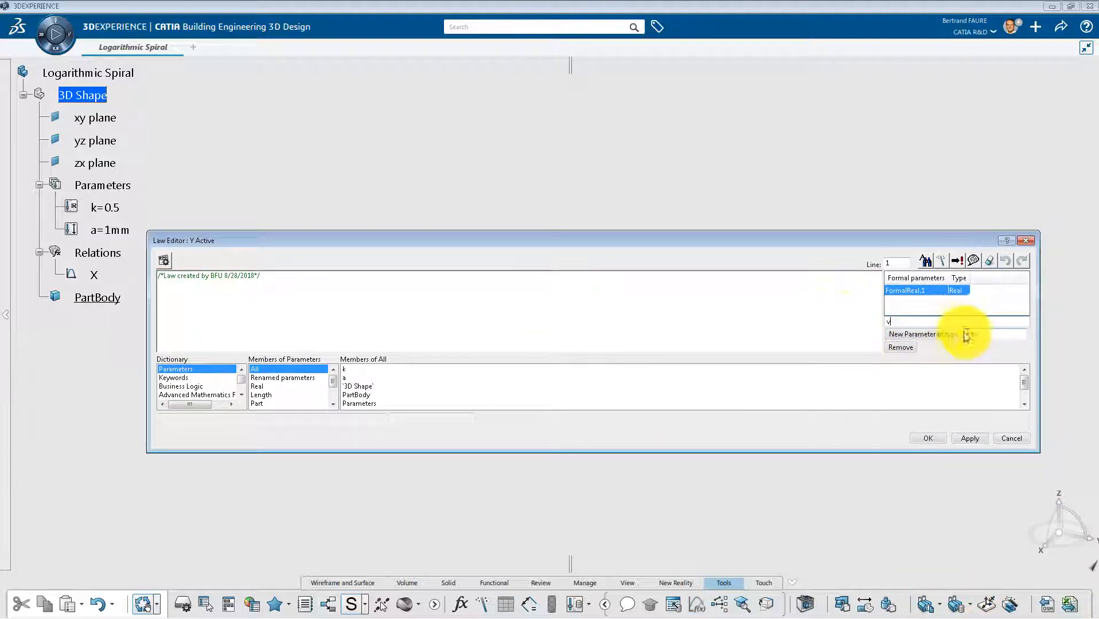
{"action": "type", "text": "v"}
{"action": "left_click", "coordinate": [990, 333]}
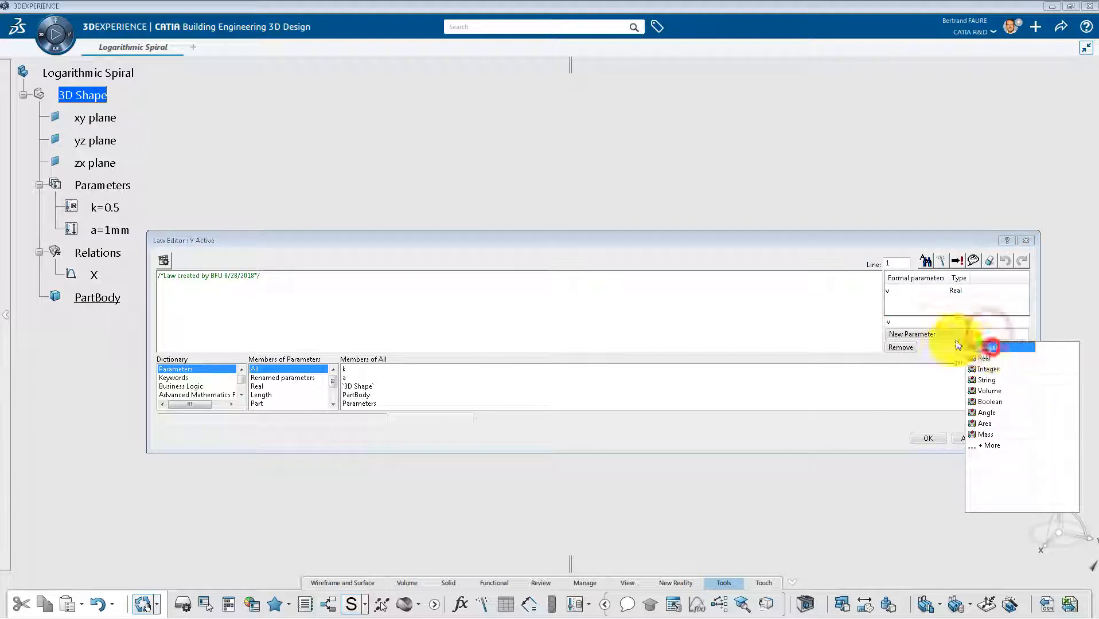
{"action": "left_click", "coordinate": [997, 347]}
{"action": "left_click", "coordinate": [944, 338]}
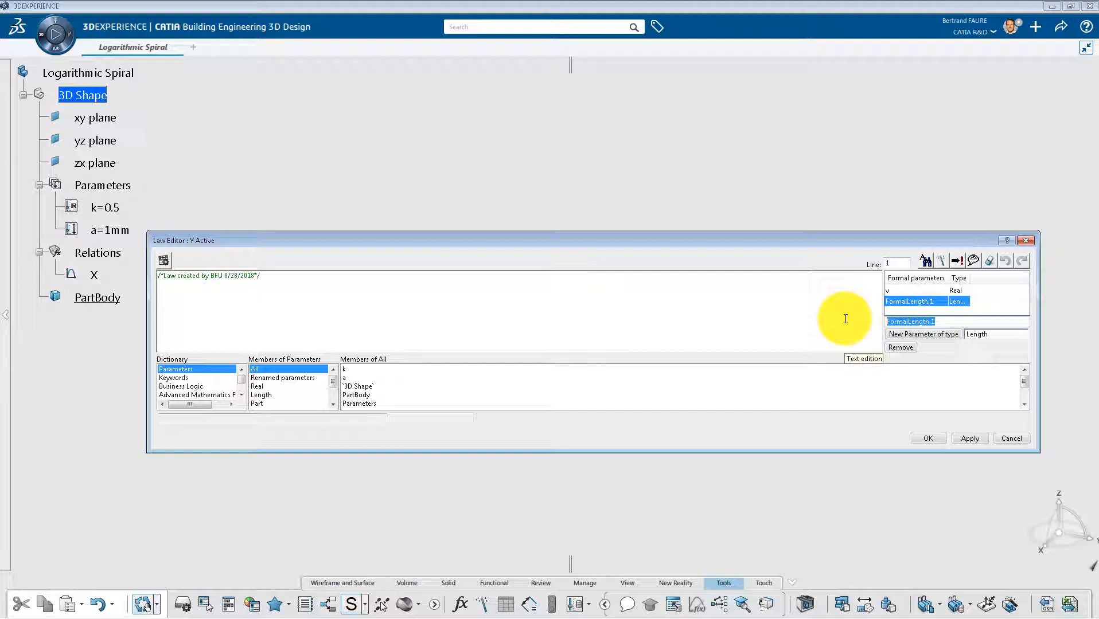
{"action": "type", "text": "y"}
{"action": "left_click", "coordinate": [797, 312]}
- Replace law Y's default comment with the equation y=a*sin(k*v)*exp(k*v) and confirm the law
{"action": "left_click_drag", "start_coordinate": [327, 276], "coordinate": [132, 273]}
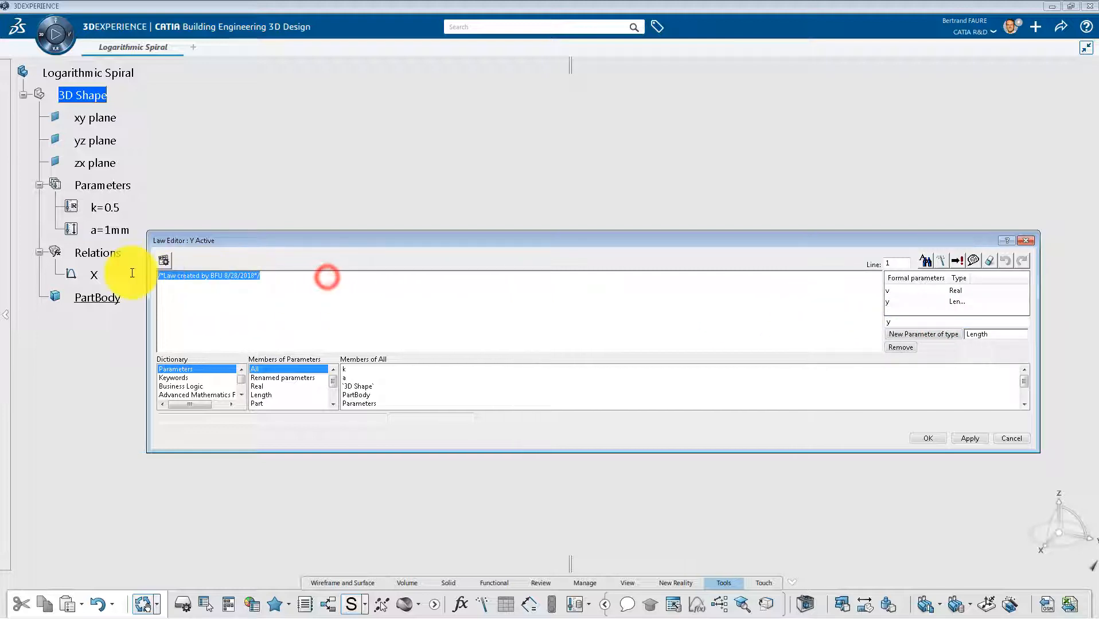
{"action": "key", "text": "Delete"}
{"action": "type", "text": "y=a"}
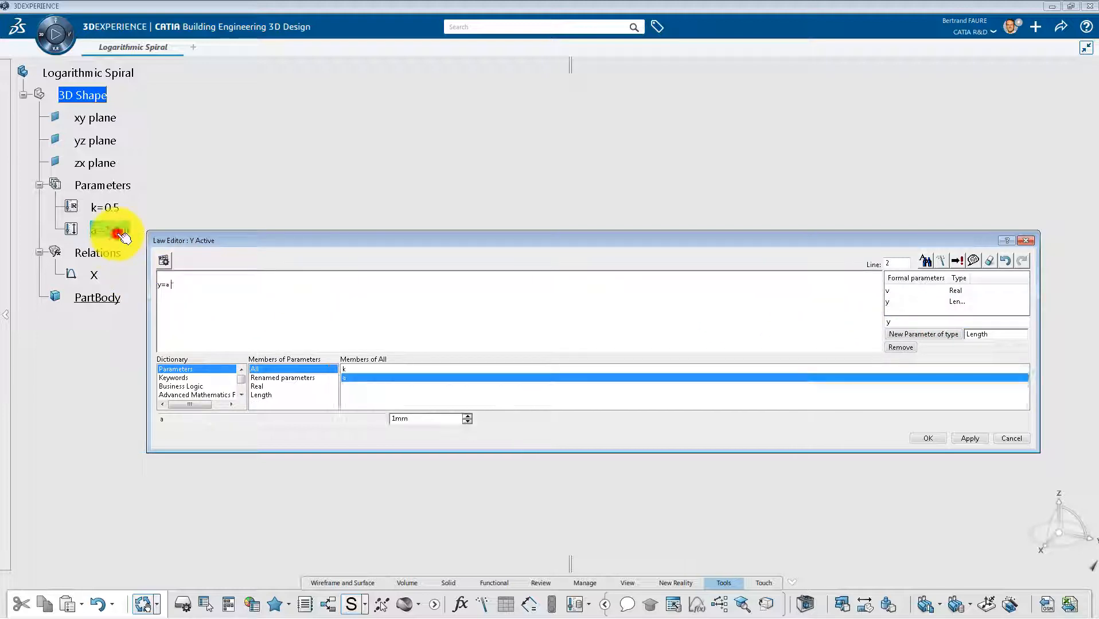
{"action": "left_click", "coordinate": [110, 231]}
{"action": "type", "text": "*sin(k*"}
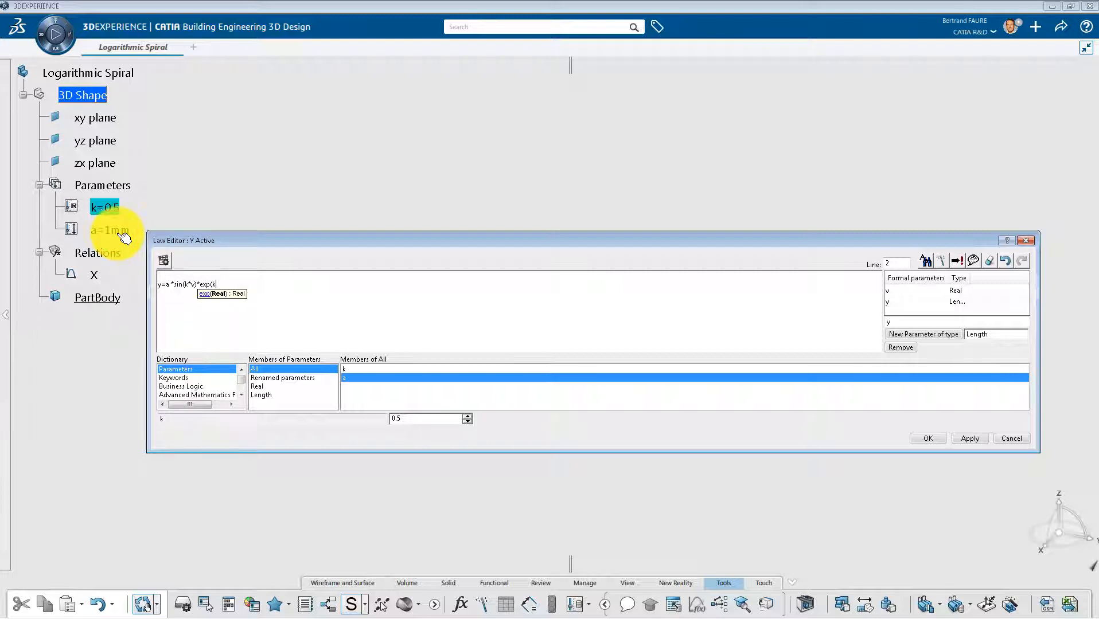
{"action": "type", "text": "v)"}
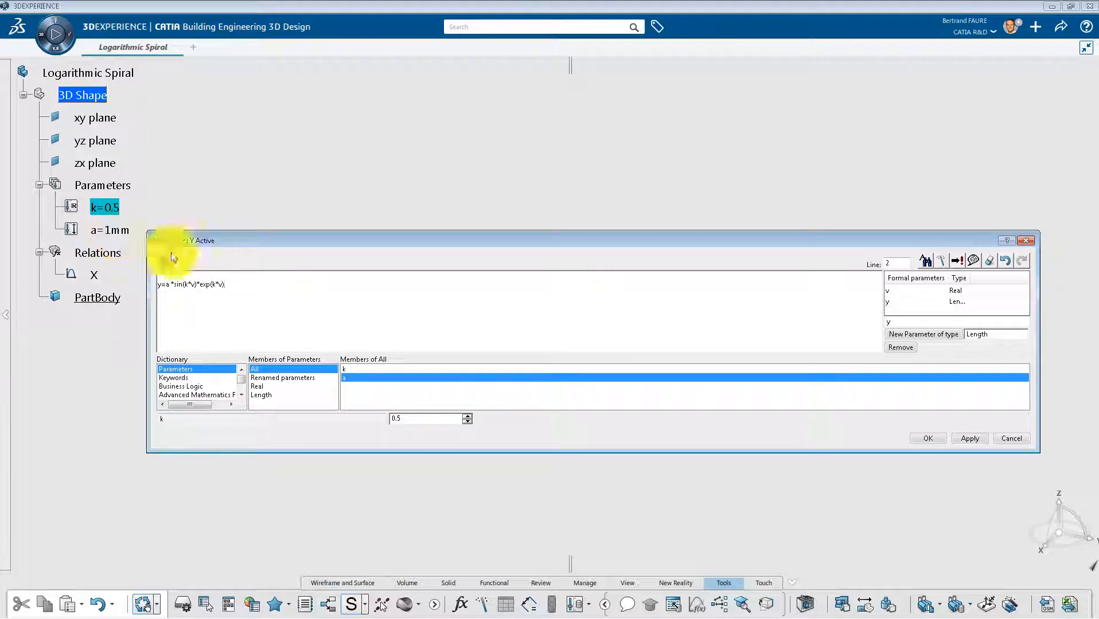
{"action": "left_click", "coordinate": [927, 440]}
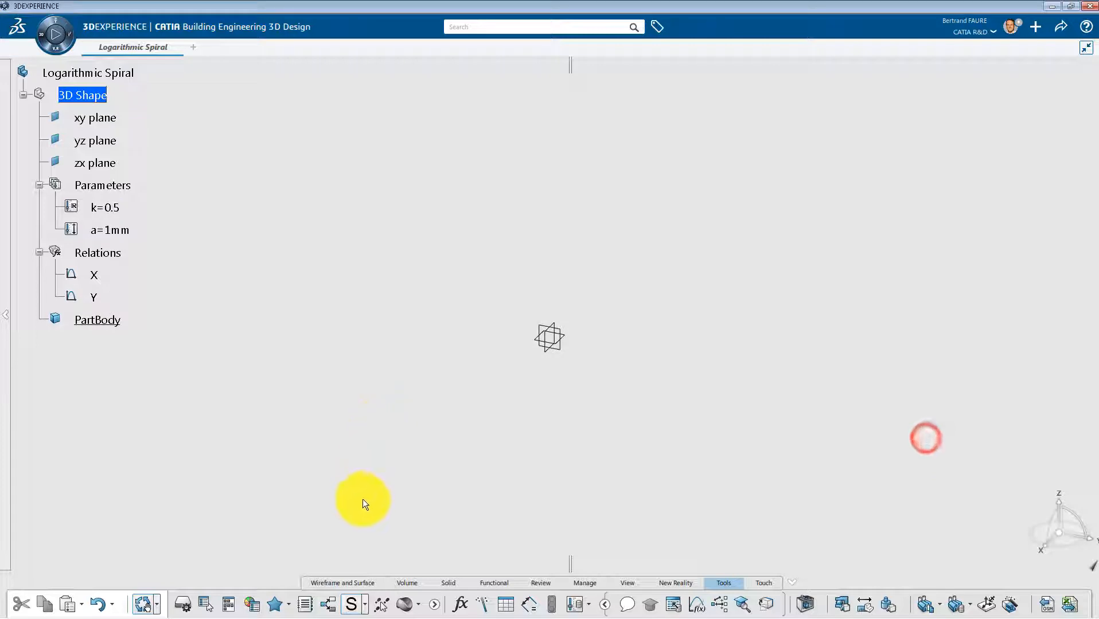
- Create a point by coordinates at the origin, with X, Y and Z at 0 mm
{"action": "left_click", "coordinate": [349, 580]}
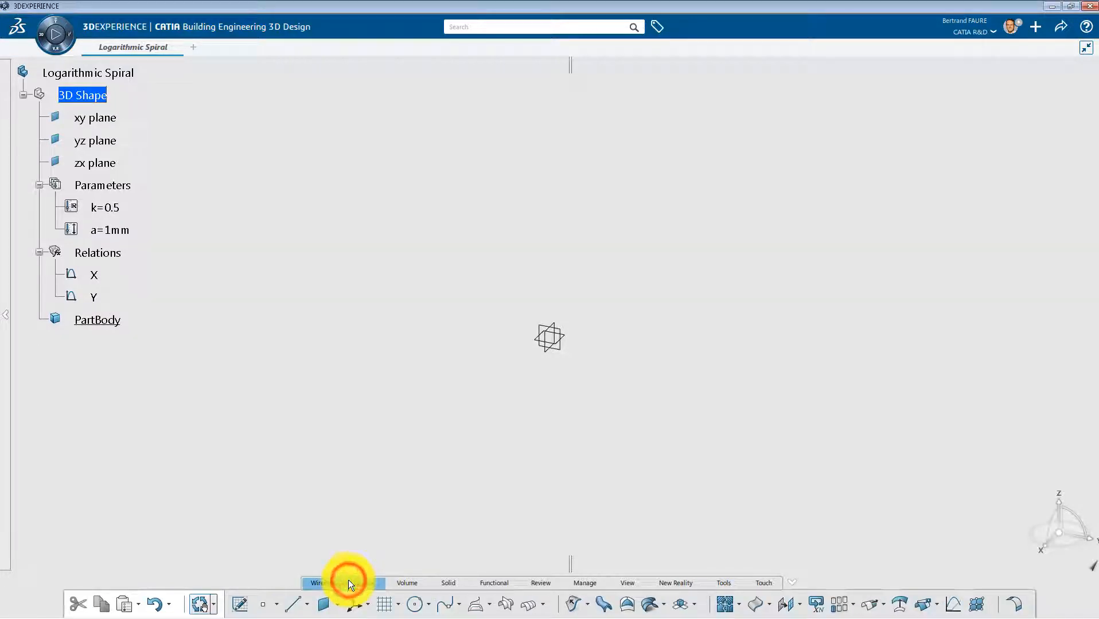
{"action": "left_click", "coordinate": [262, 609]}
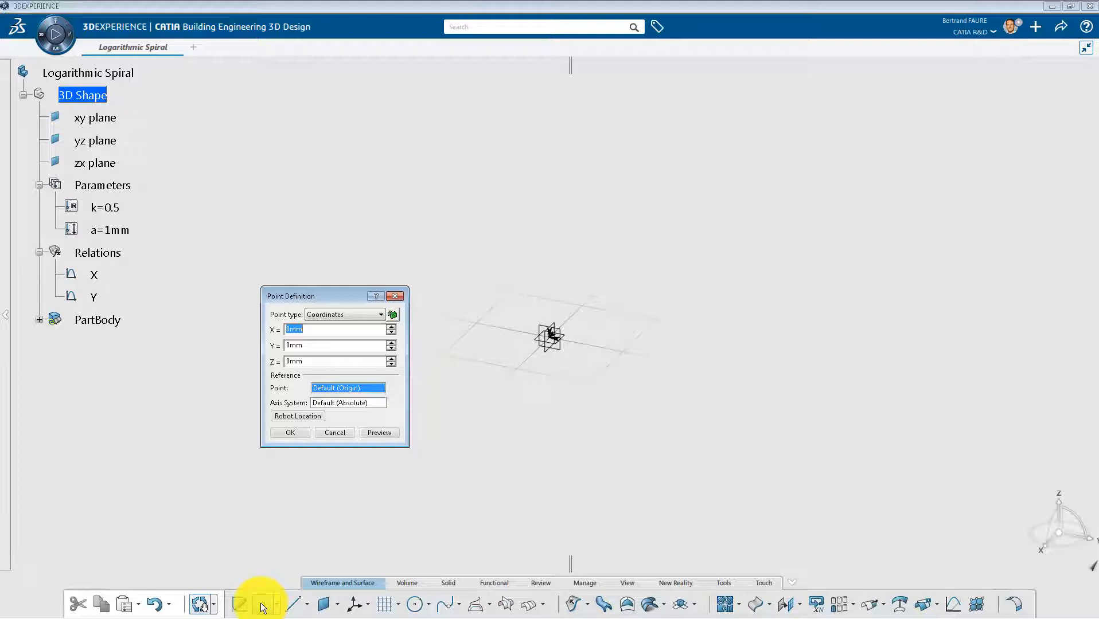
{"action": "key", "text": "Return"}
- Create a Point-Direction line from the origin point, using the xy plane as direction, with start 0 mm and end 1 m
{"action": "left_click", "coordinate": [302, 606]}
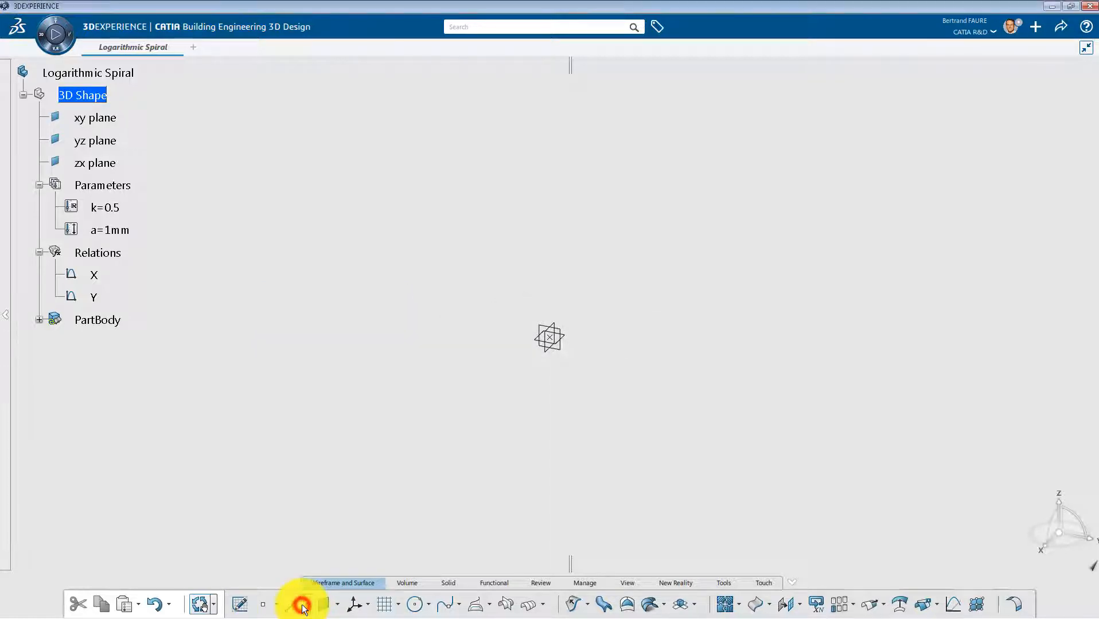
{"action": "left_click", "coordinate": [975, 269]}
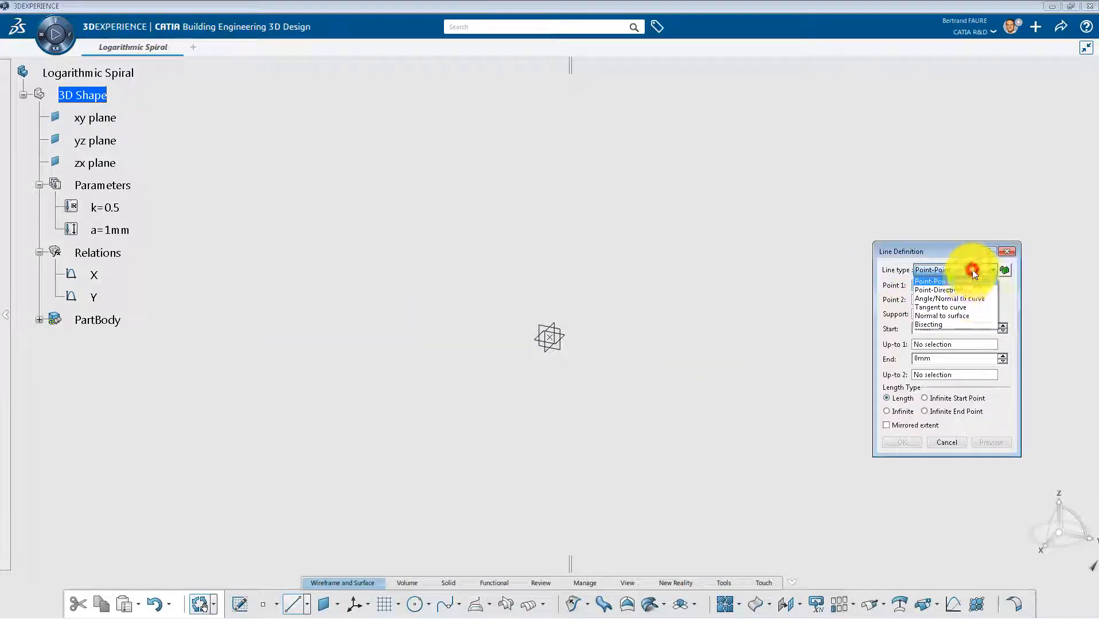
{"action": "left_click", "coordinate": [963, 289]}
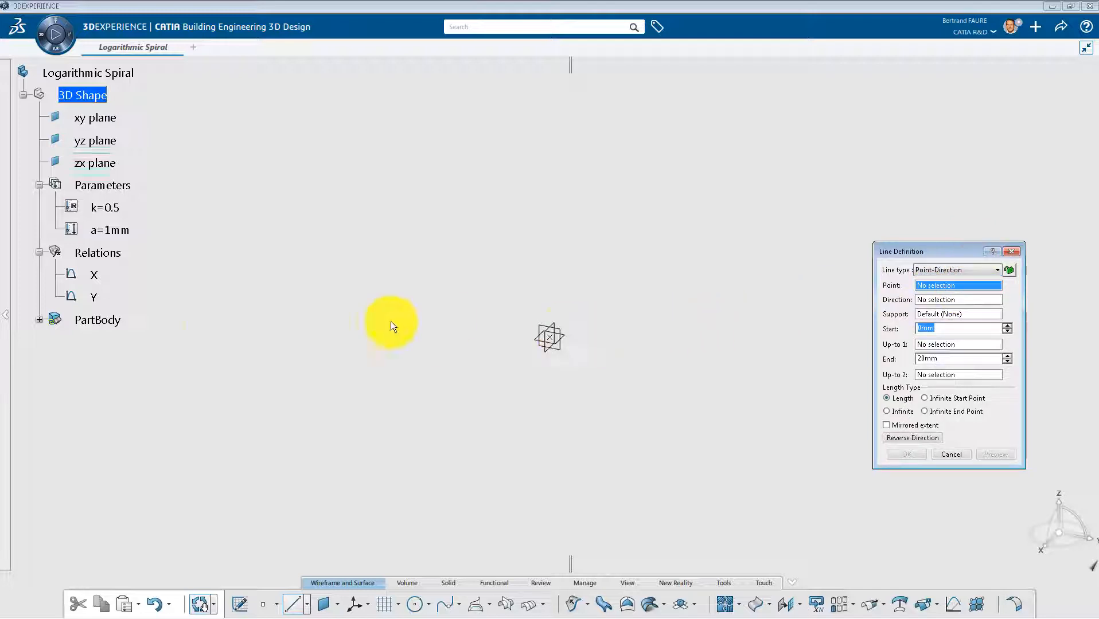
{"action": "left_click", "coordinate": [39, 319]}
{"action": "left_click", "coordinate": [106, 342]}
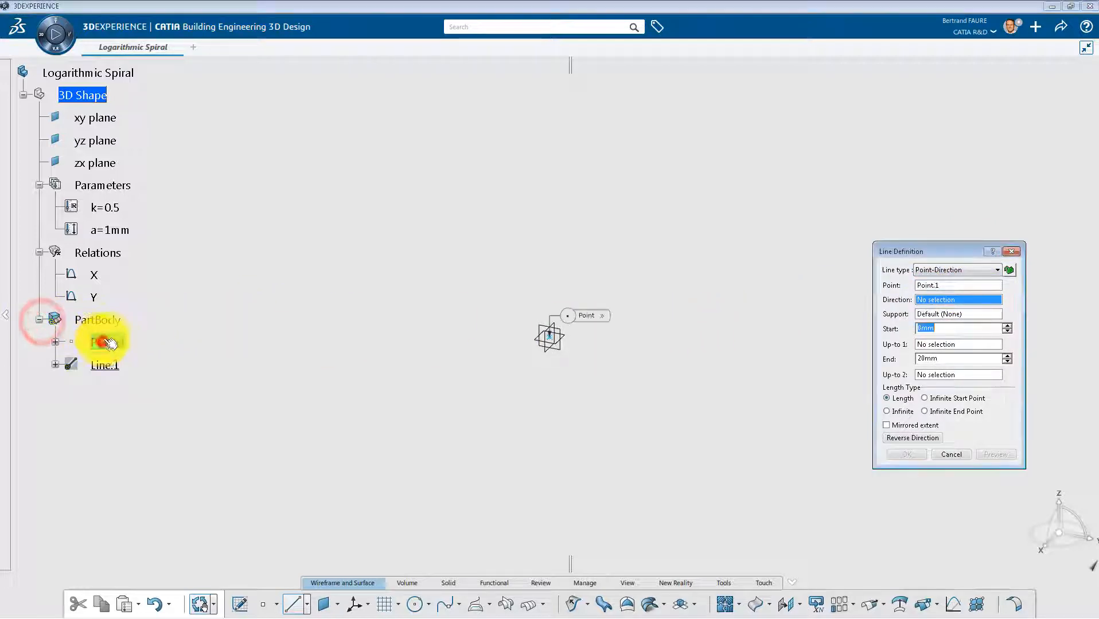
{"action": "left_click", "coordinate": [98, 119]}
{"action": "left_click", "coordinate": [945, 358]}
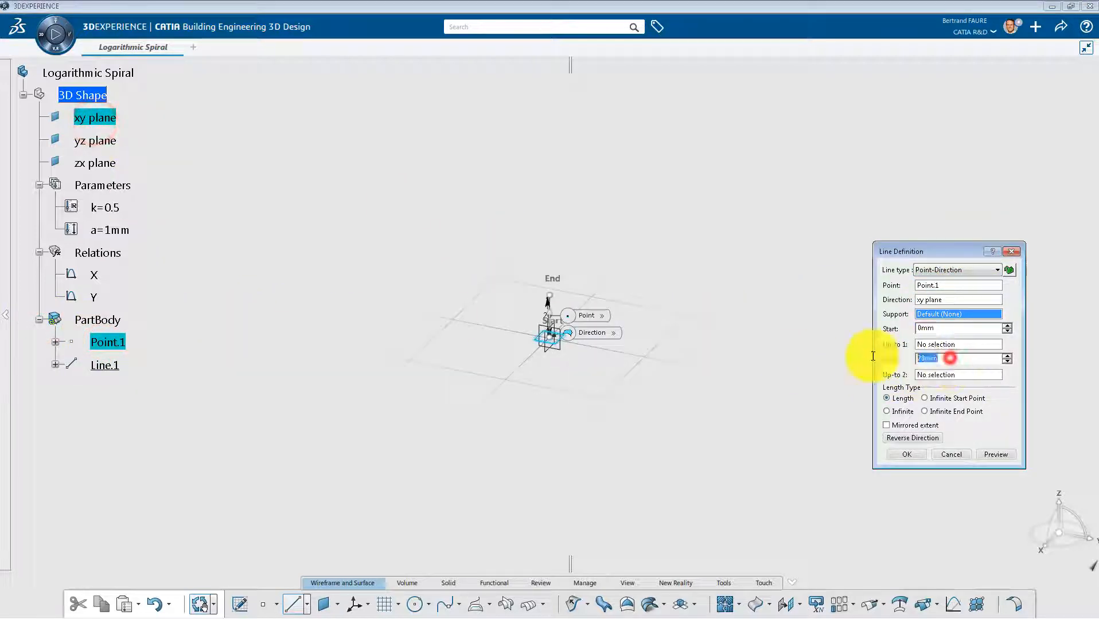
{"action": "type", "text": "1m"}
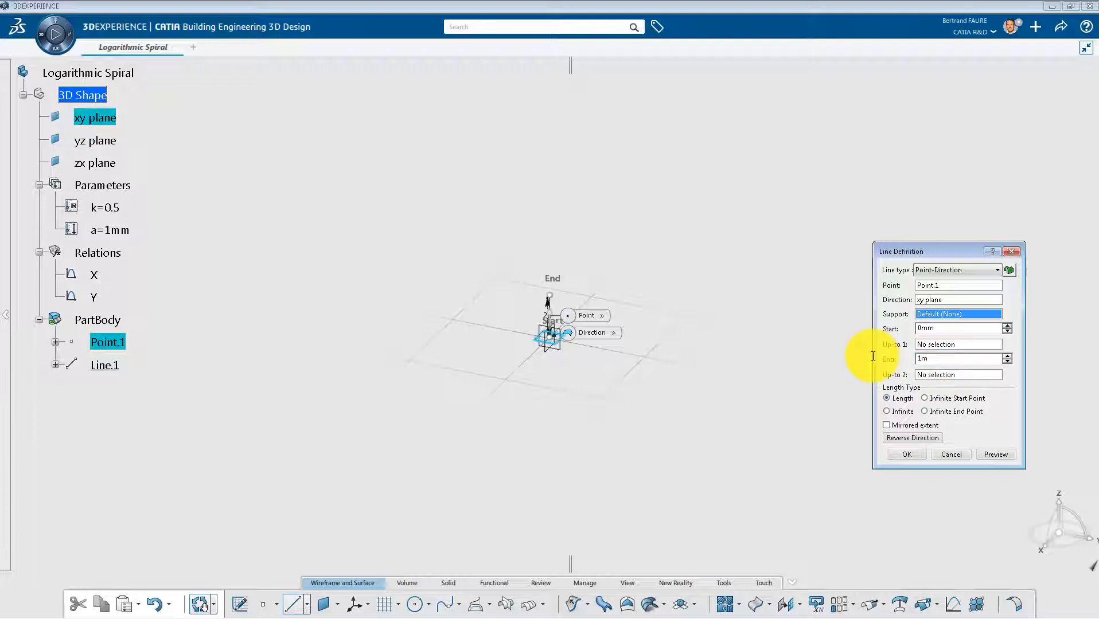
{"action": "key", "text": "Return"}
{"action": "left_click", "coordinate": [647, 281]}
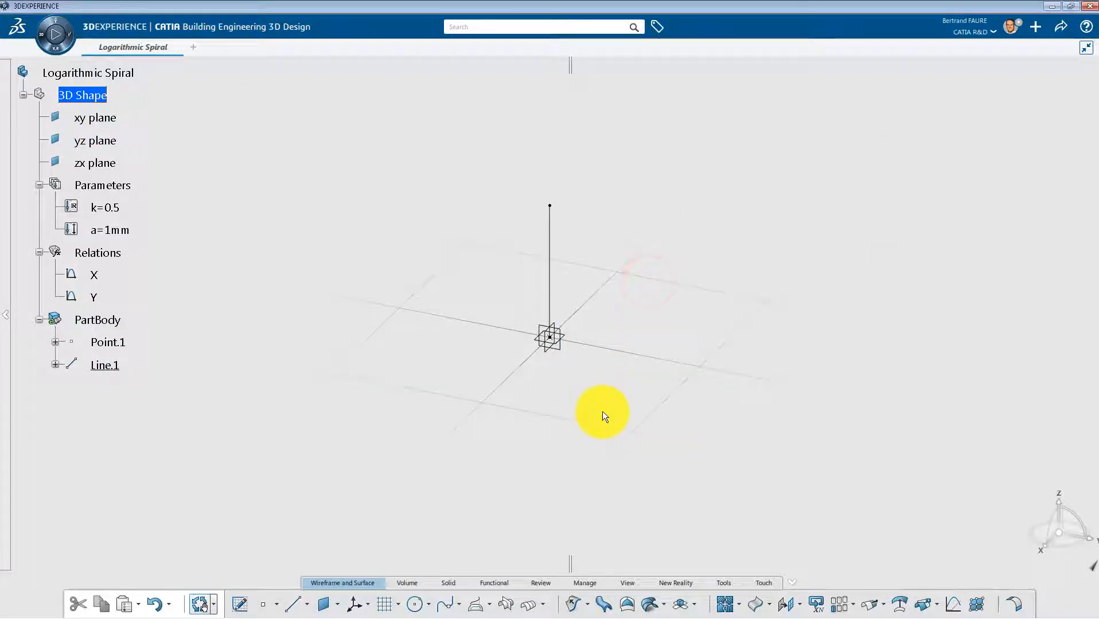
- Create a parallel curve of the line on the zx plane, with its offset driven by law X
{"action": "left_click", "coordinate": [530, 605]}
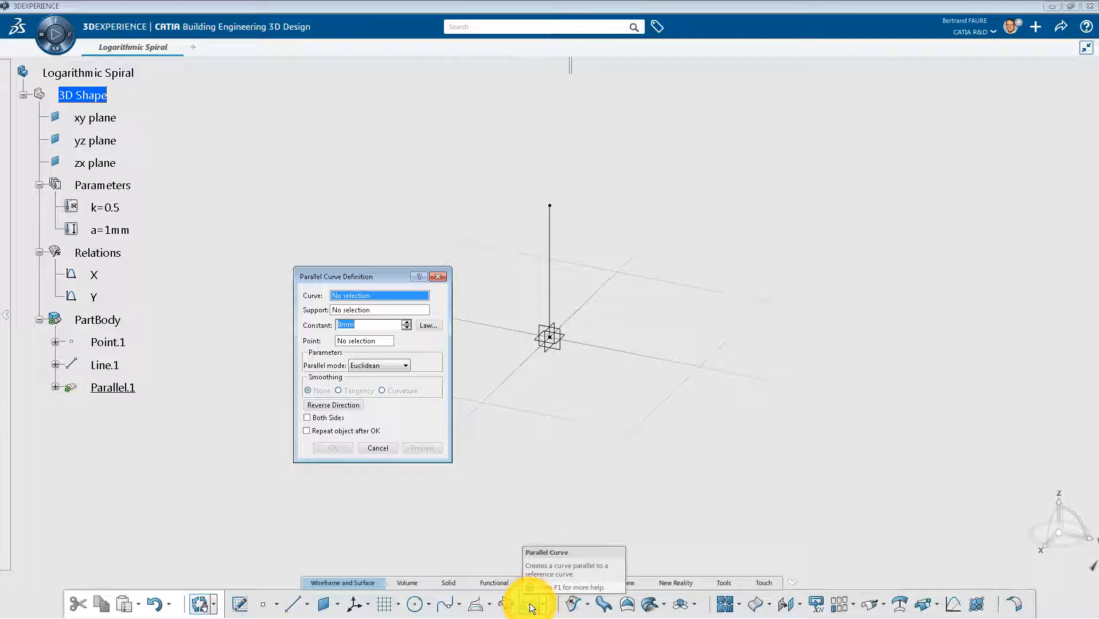
{"action": "left_click", "coordinate": [103, 366]}
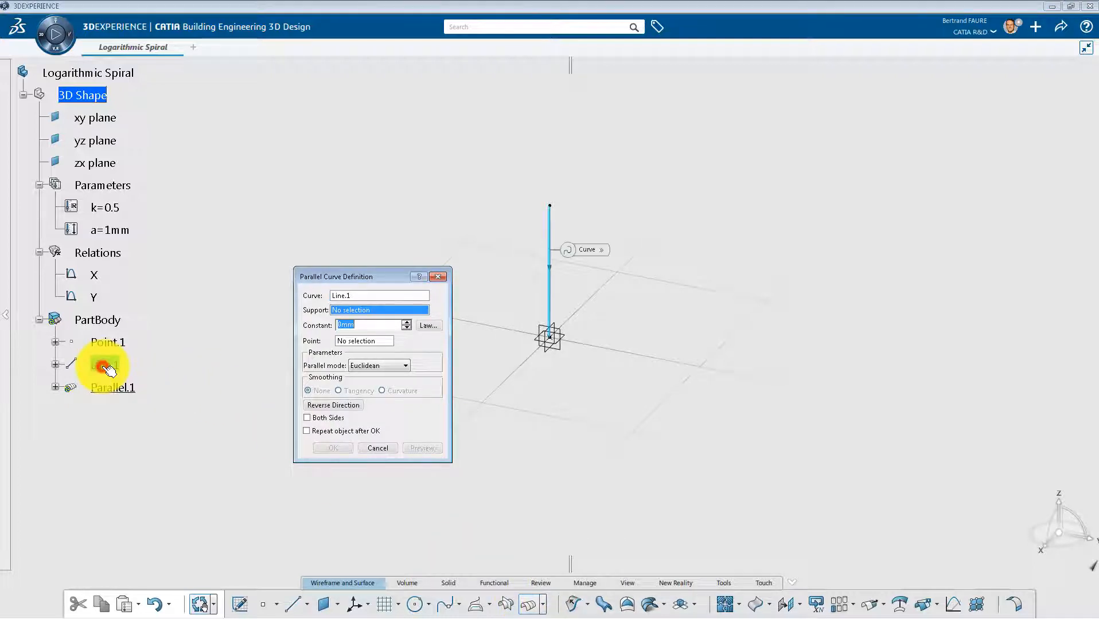
{"action": "left_click", "coordinate": [549, 351]}
{"action": "left_click", "coordinate": [428, 325]}
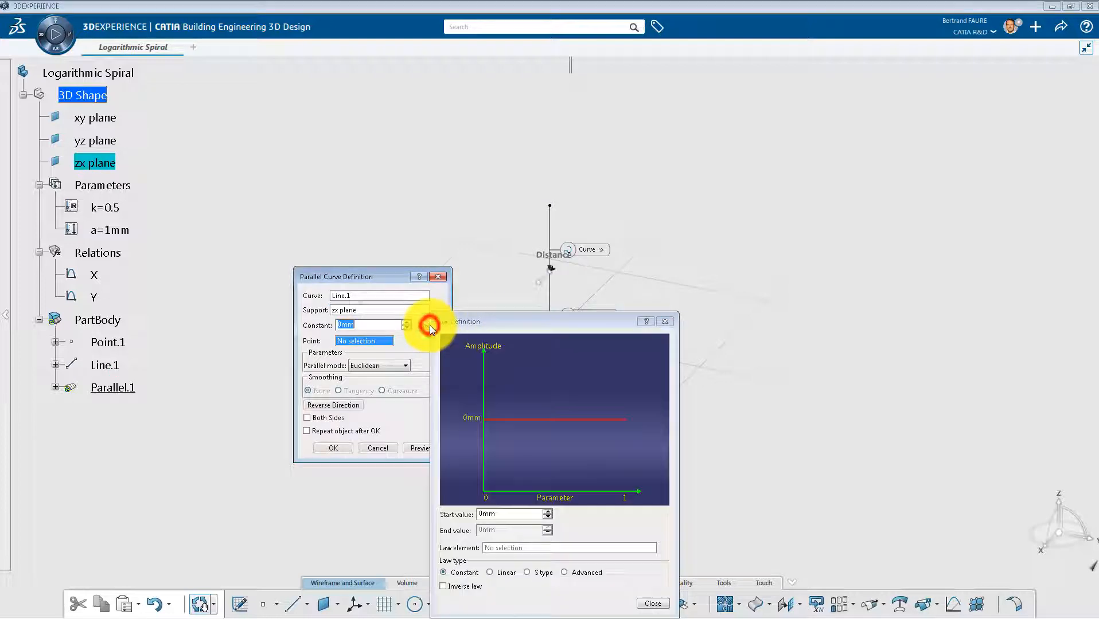
{"action": "left_click", "coordinate": [94, 275]}
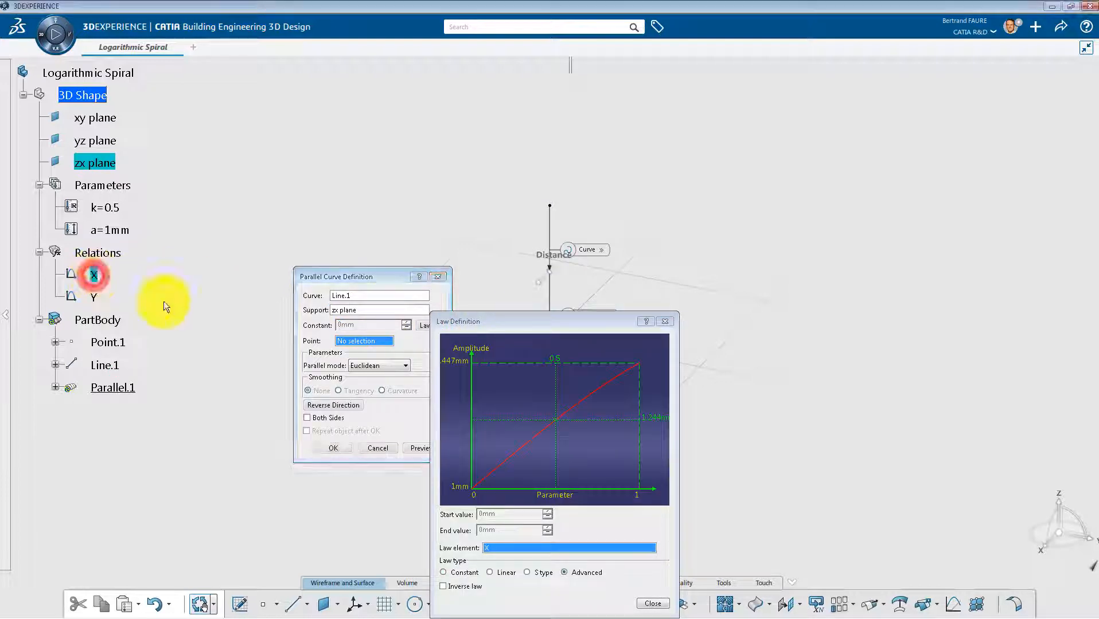
{"action": "left_click", "coordinate": [654, 605]}
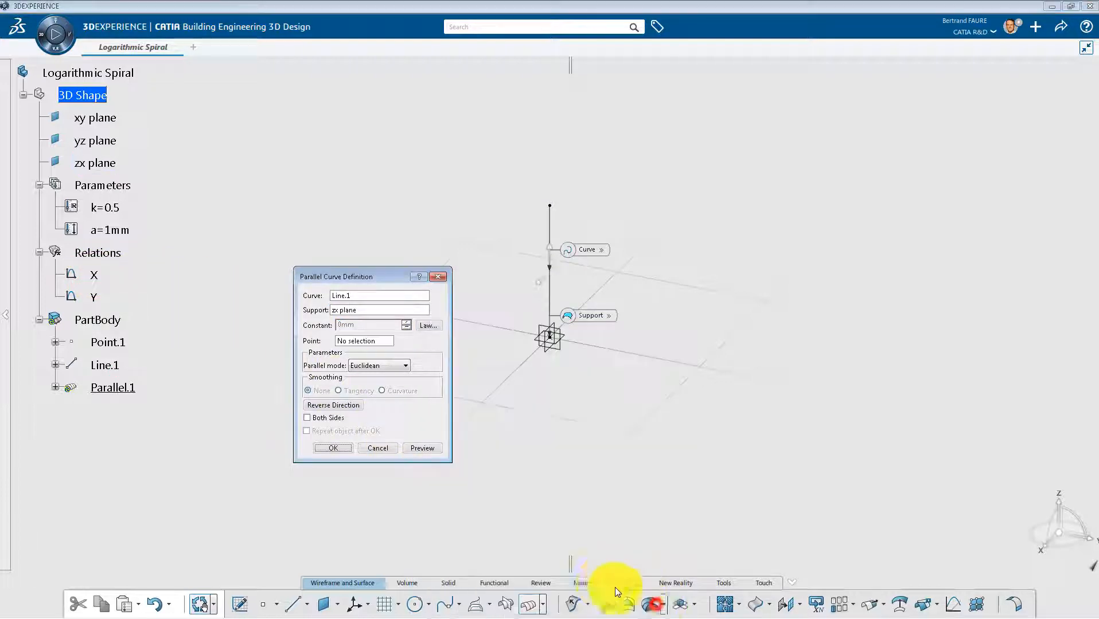
{"action": "left_click", "coordinate": [332, 448]}
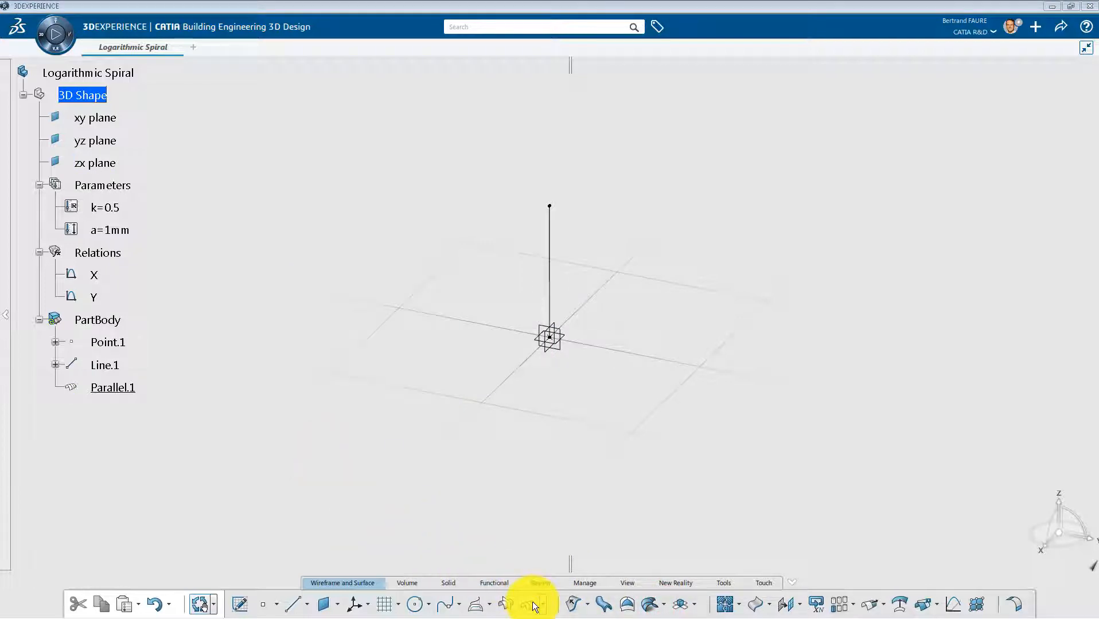
- Create a second parallel curve of the line on the yz plane, with its offset driven by law Y
{"action": "middle_click_drag", "start_coordinate": [576, 449], "coordinate": [544, 524]}
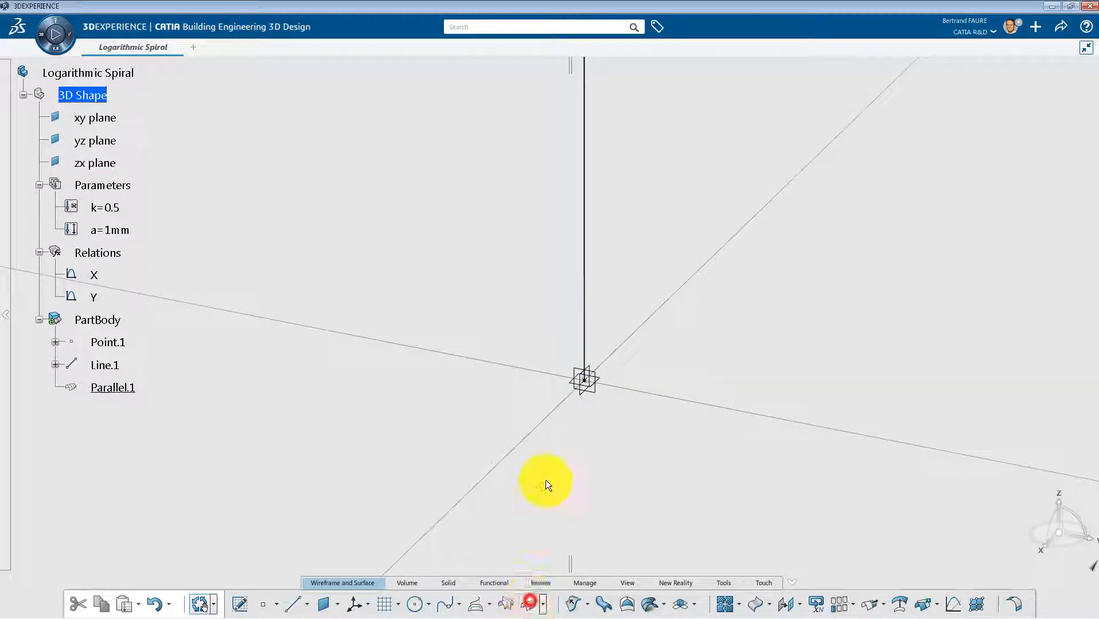
{"action": "left_click", "coordinate": [109, 365]}
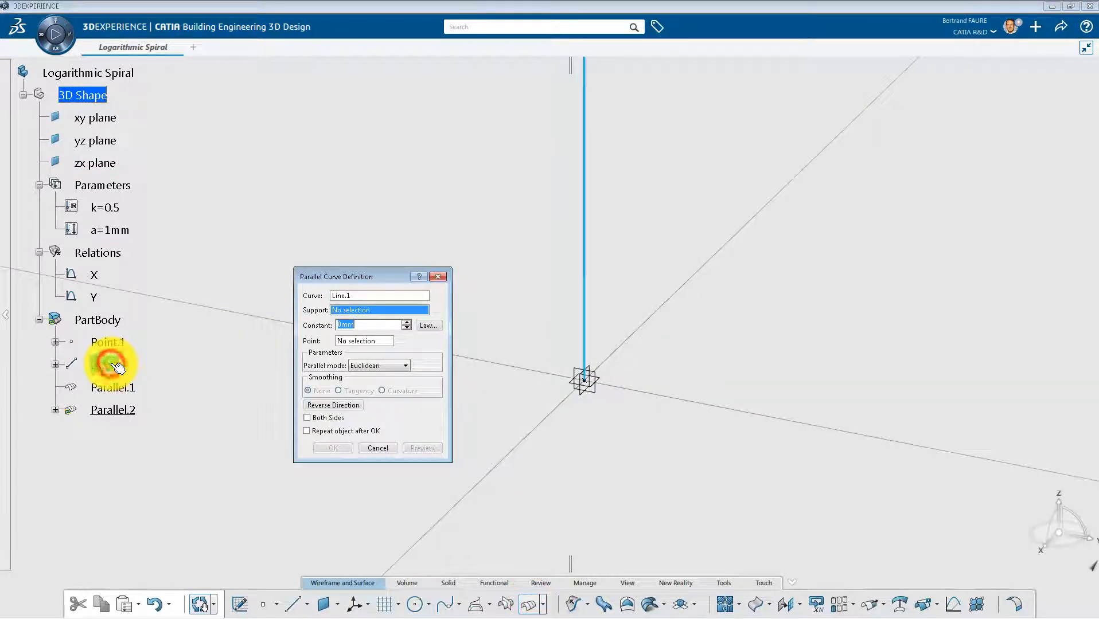
{"action": "left_click", "coordinate": [596, 395]}
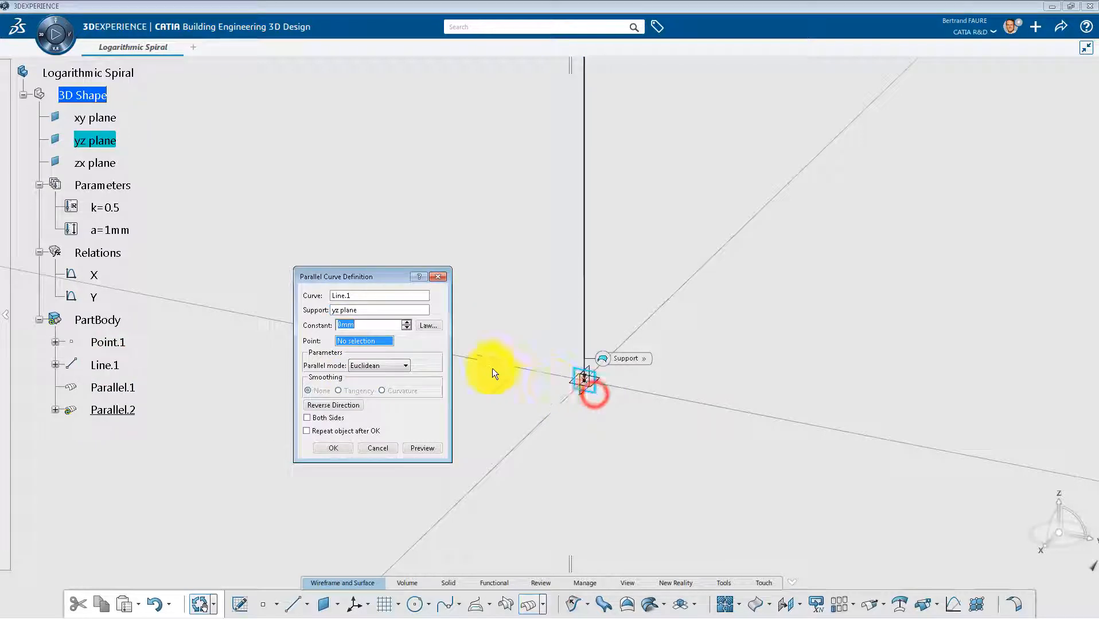
{"action": "left_click", "coordinate": [425, 326]}
{"action": "left_click", "coordinate": [90, 297]}
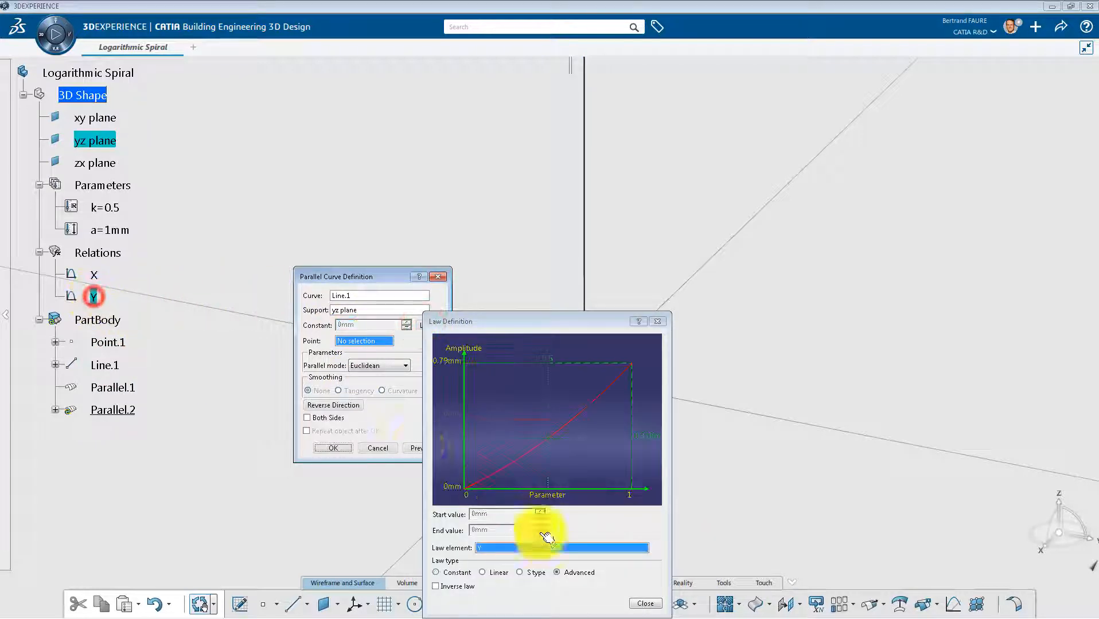
{"action": "left_click", "coordinate": [643, 603]}
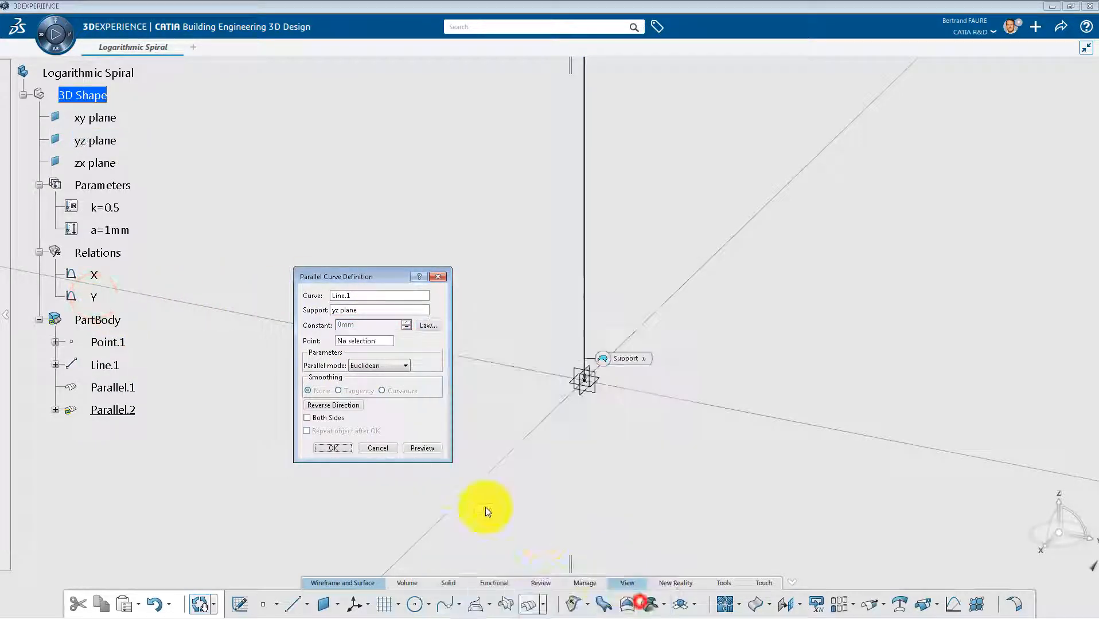
{"action": "left_click", "coordinate": [329, 447]}
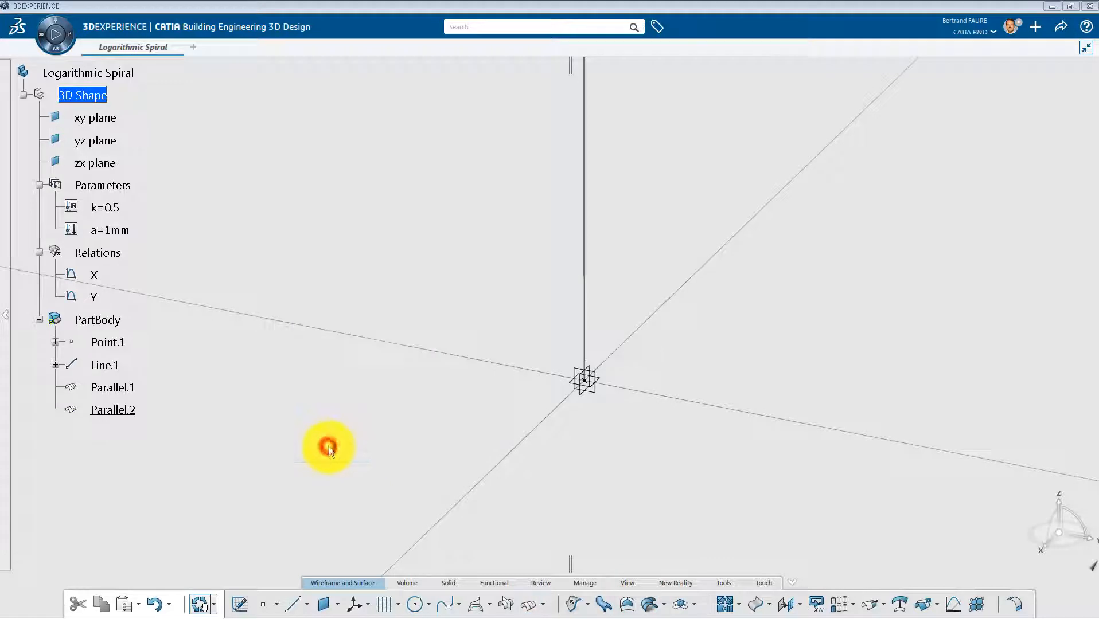
- Combine the two parallel curves into one curve using the Normal combine type
{"action": "left_click", "coordinate": [489, 604]}
{"action": "left_click", "coordinate": [491, 577]}
{"action": "left_click", "coordinate": [114, 388]}
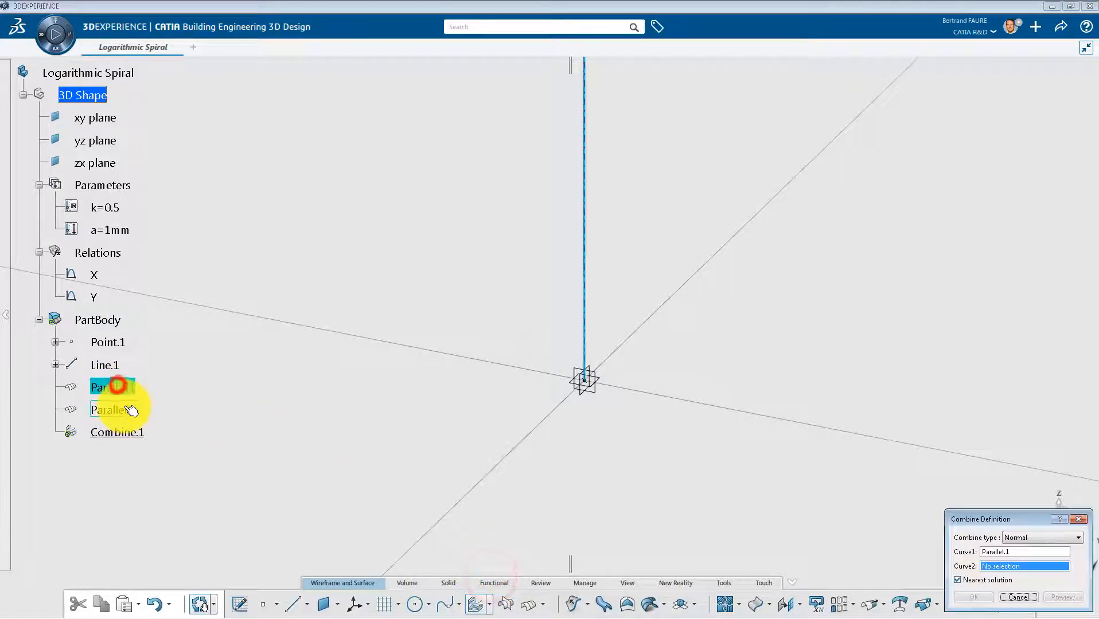
{"action": "left_click", "coordinate": [120, 409]}
{"action": "left_click", "coordinate": [974, 598]}
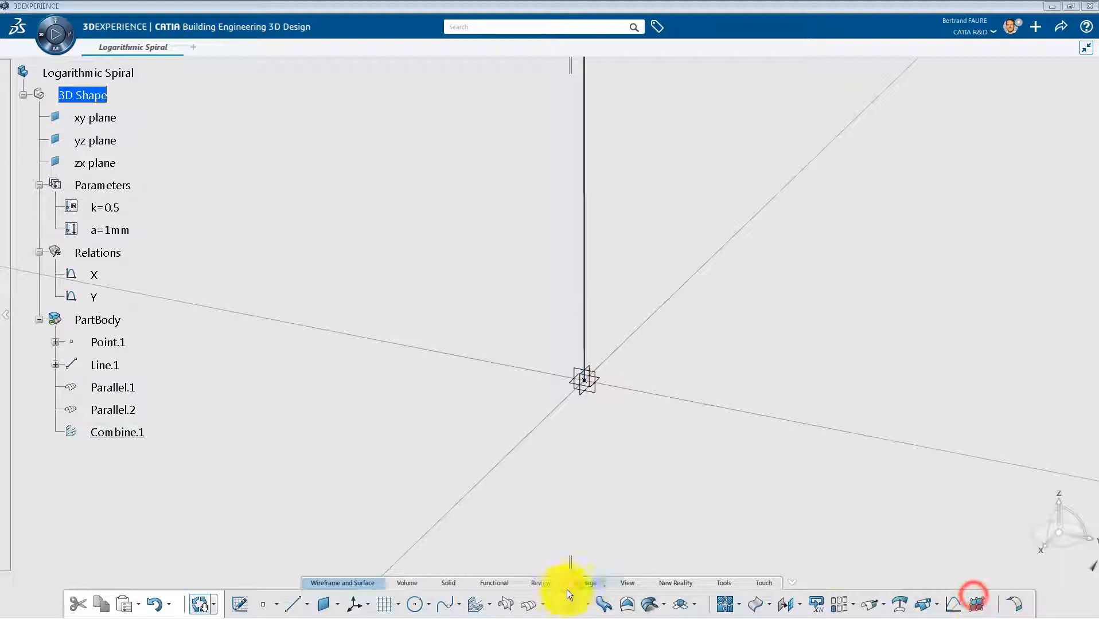
- Project the combined curve onto the xy plane using the Normal projection type
{"action": "left_click", "coordinate": [488, 602]}
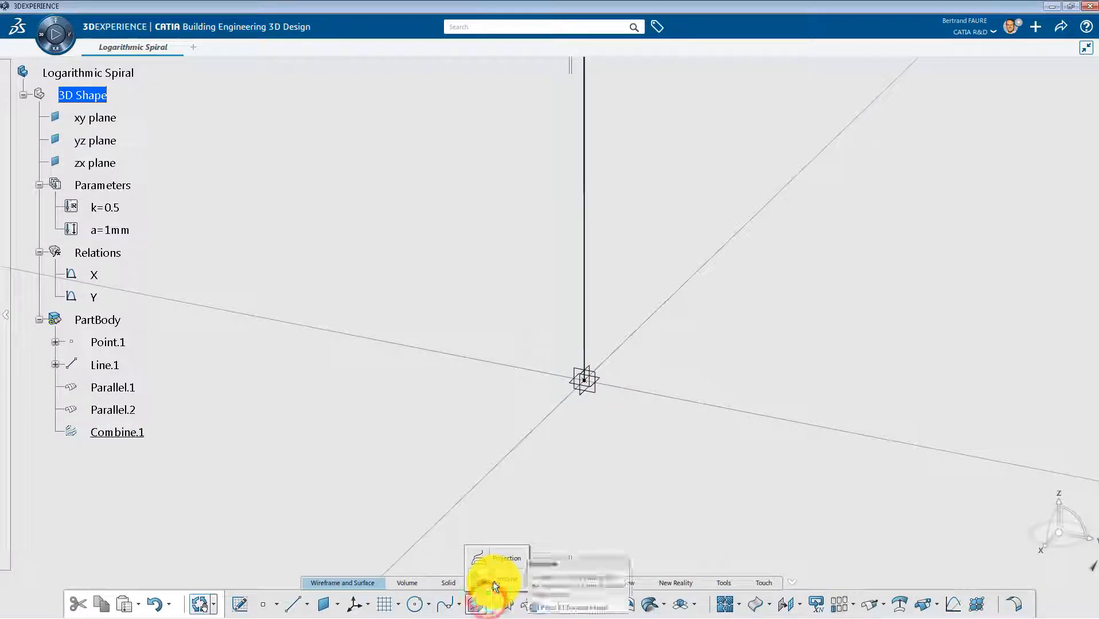
{"action": "left_click", "coordinate": [494, 557]}
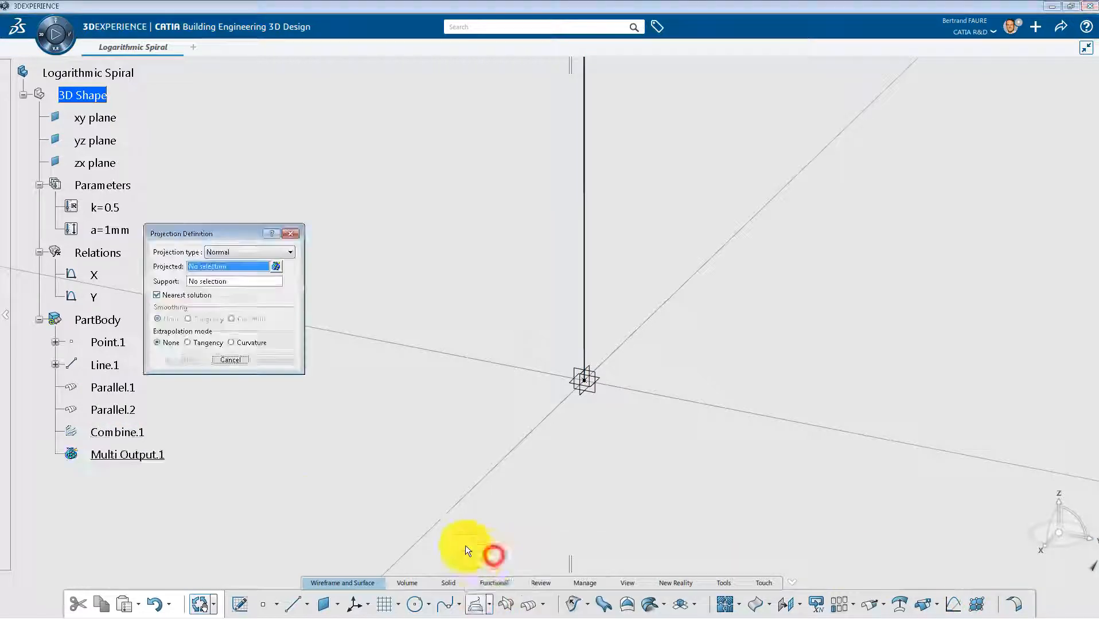
{"action": "left_click", "coordinate": [128, 432]}
{"action": "left_click", "coordinate": [96, 118]}
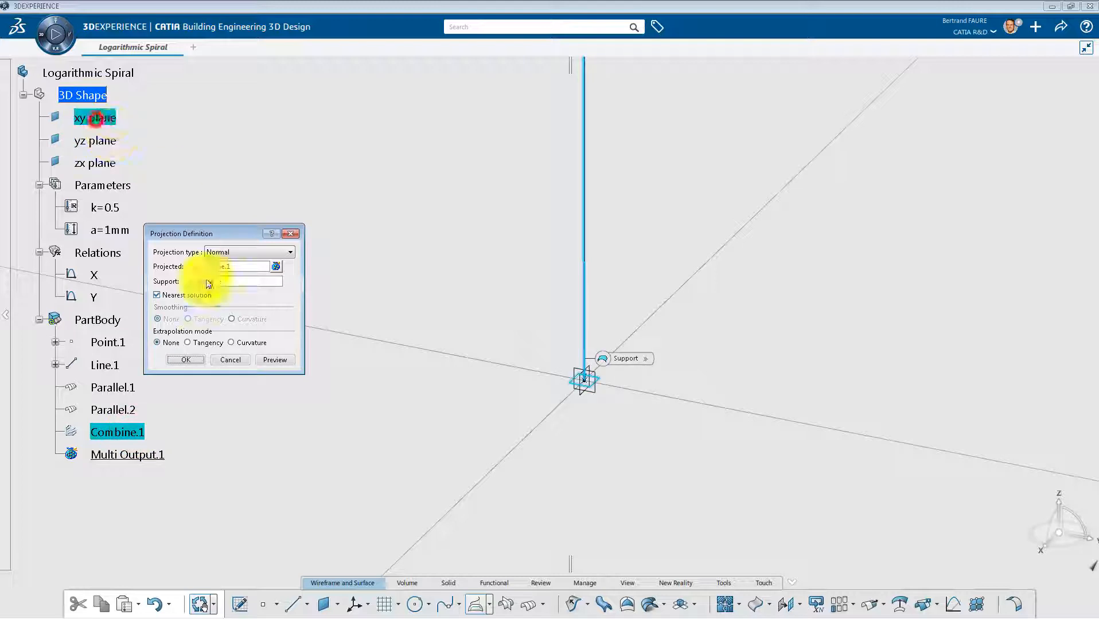
{"action": "left_click", "coordinate": [195, 358]}
- Hide the point, the line, both parallel curves and the combined curve
{"action": "left_click", "coordinate": [129, 435]}
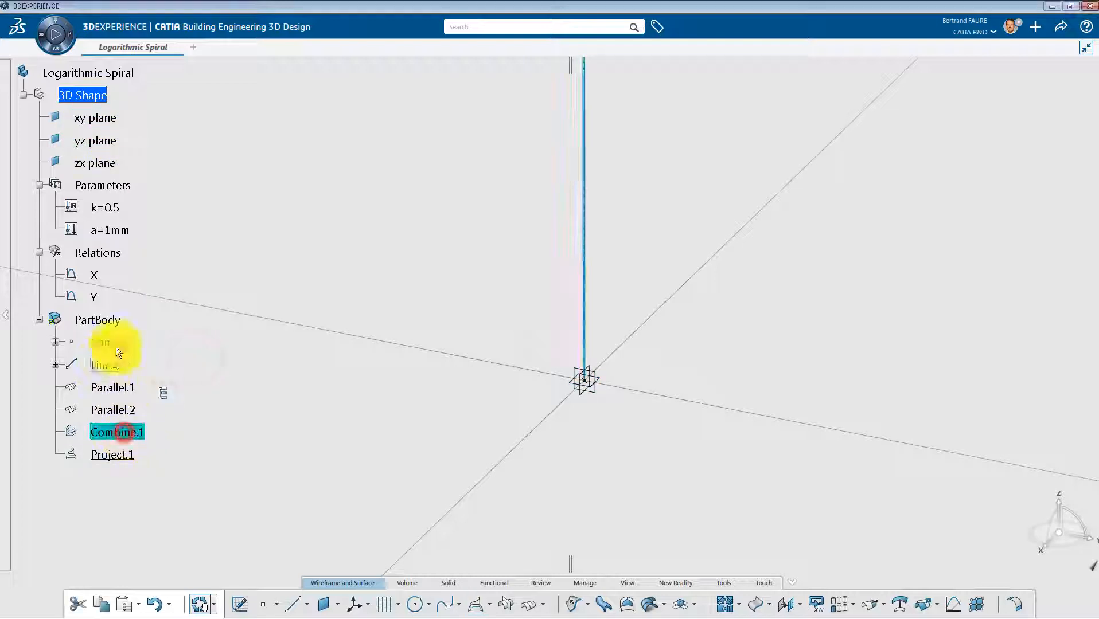
{"action": "left_click", "coordinate": [124, 343], "text": "shift"}
{"action": "right_click", "coordinate": [123, 345]}
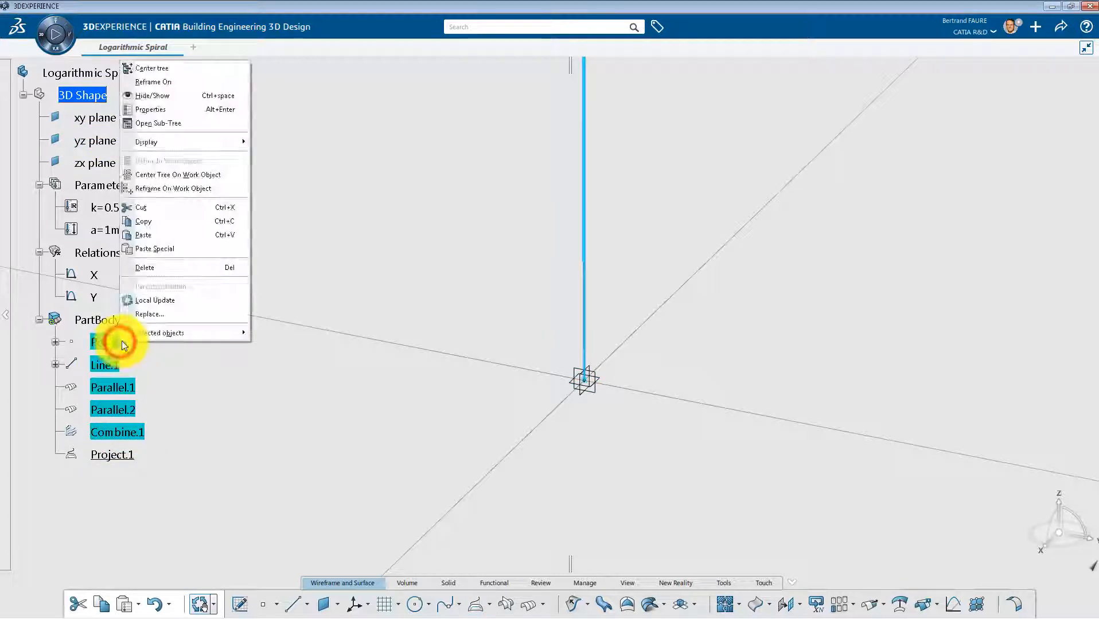
{"action": "left_click", "coordinate": [167, 97]}
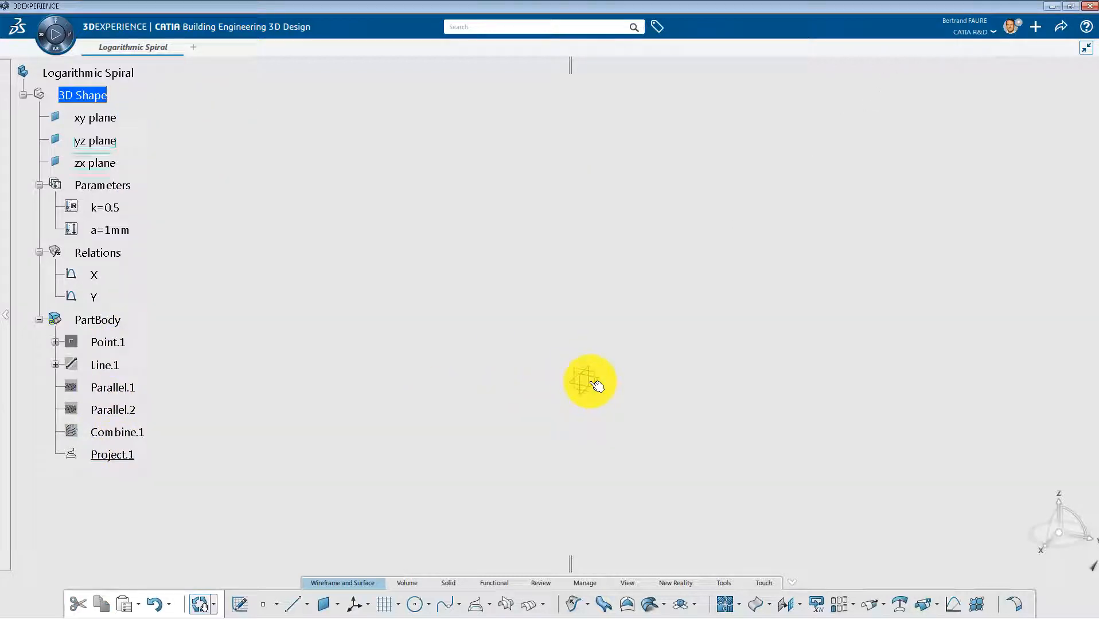
- Examine the projected curve from above by passing through the four-view layout to a single view along Z
{"action": "left_click", "coordinate": [582, 419]}
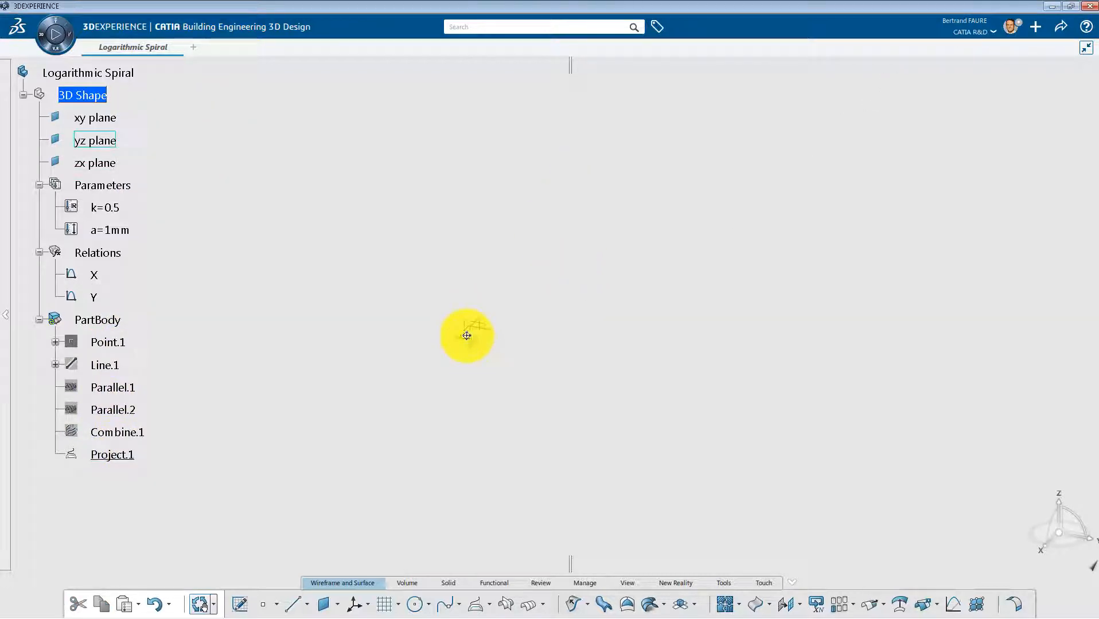
{"action": "middle_click_drag", "start_coordinate": [466, 336], "coordinate": [547, 345]}
{"action": "left_click", "coordinate": [574, 424]}
{"action": "middle_click_drag", "start_coordinate": [574, 423], "coordinate": [582, 300]}
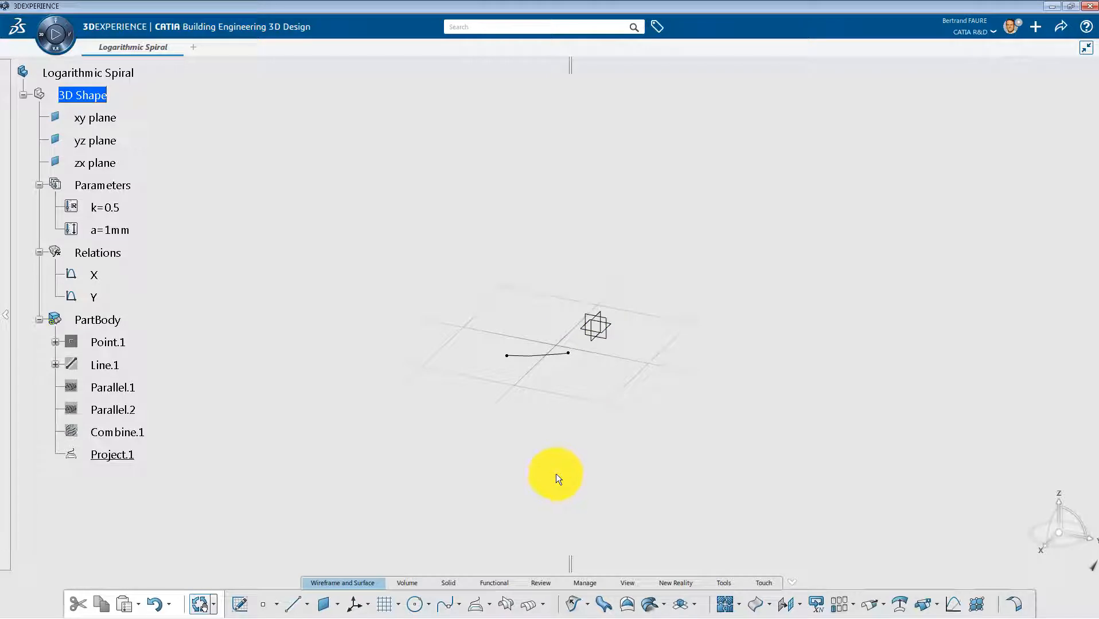
{"action": "left_click", "coordinate": [634, 584]}
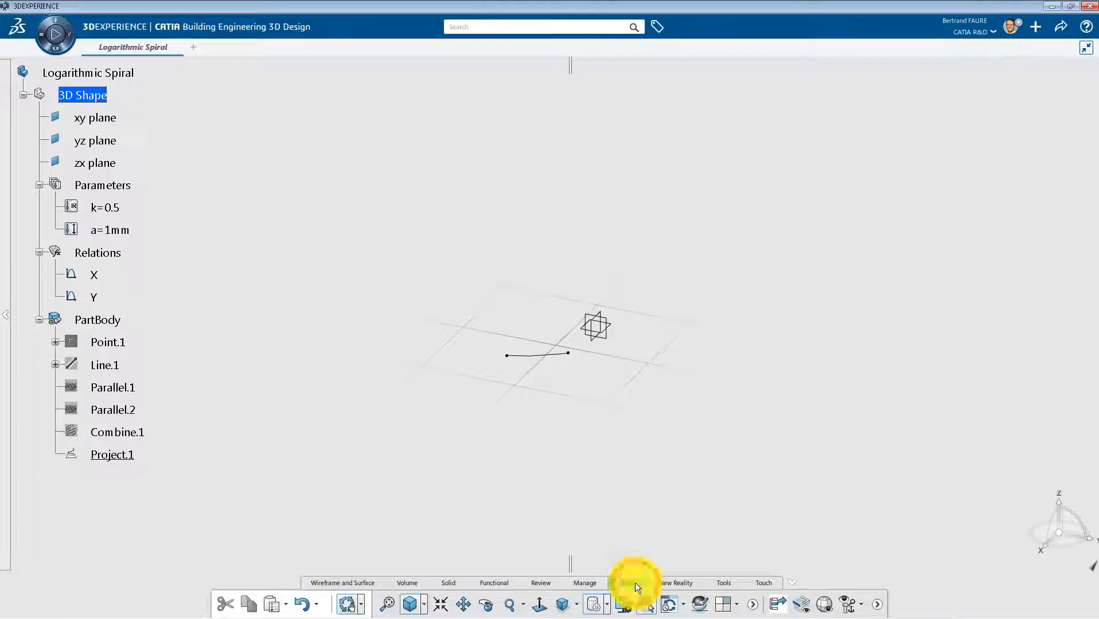
{"action": "left_click", "coordinate": [723, 604]}
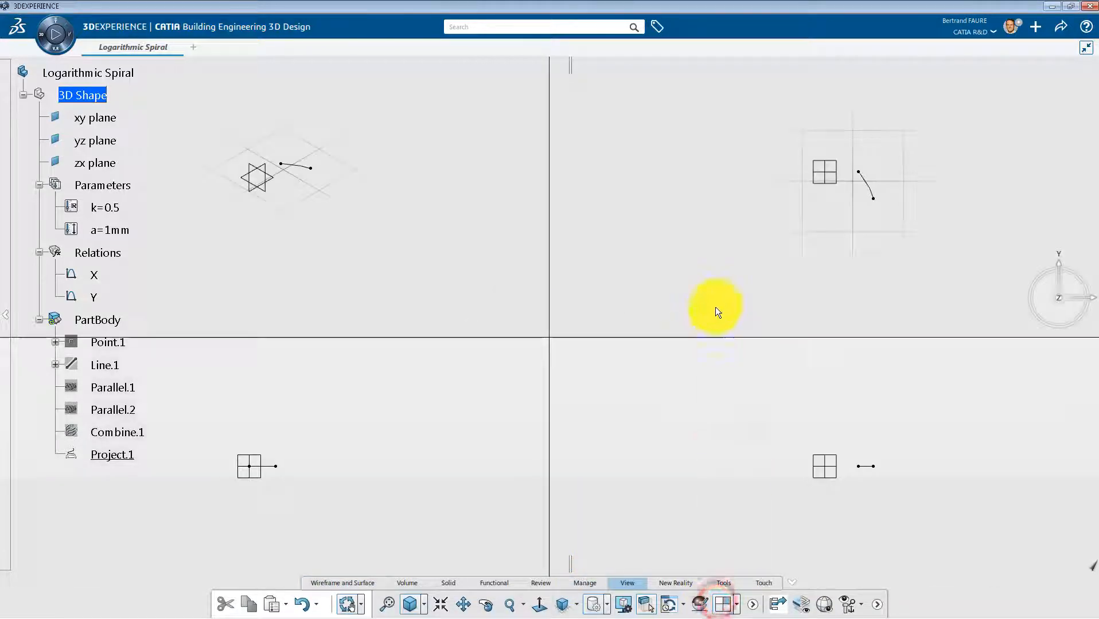
{"action": "left_click", "coordinate": [715, 306]}
{"action": "left_click", "coordinate": [724, 603]}
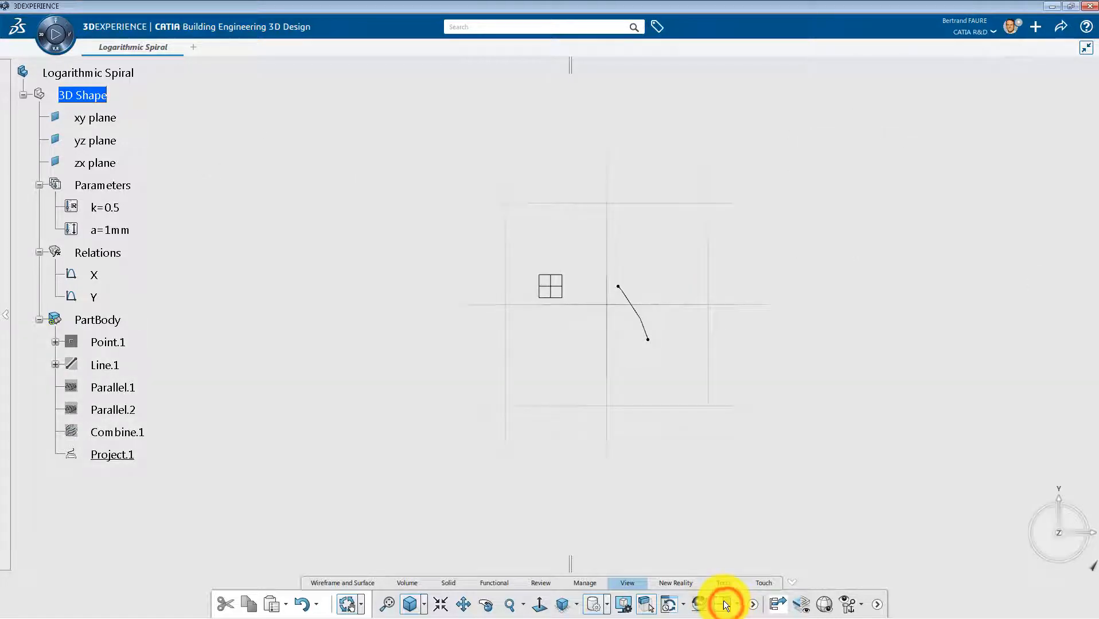
- Create a single-value Integer parameter named N with the value 4
{"action": "left_click", "coordinate": [728, 581]}
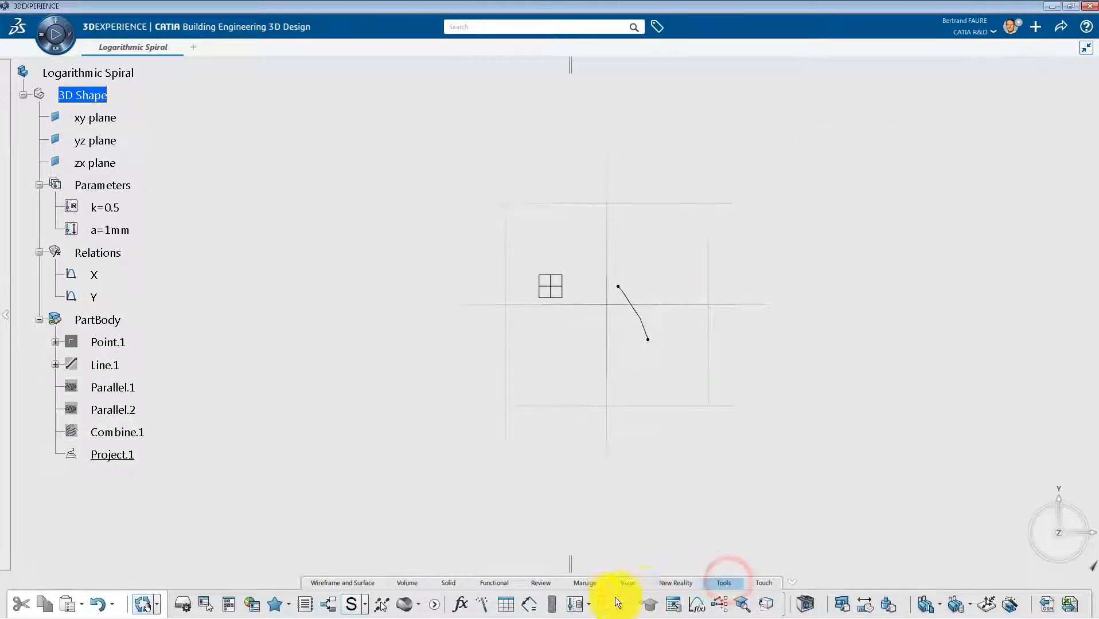
{"action": "left_click", "coordinate": [466, 605]}
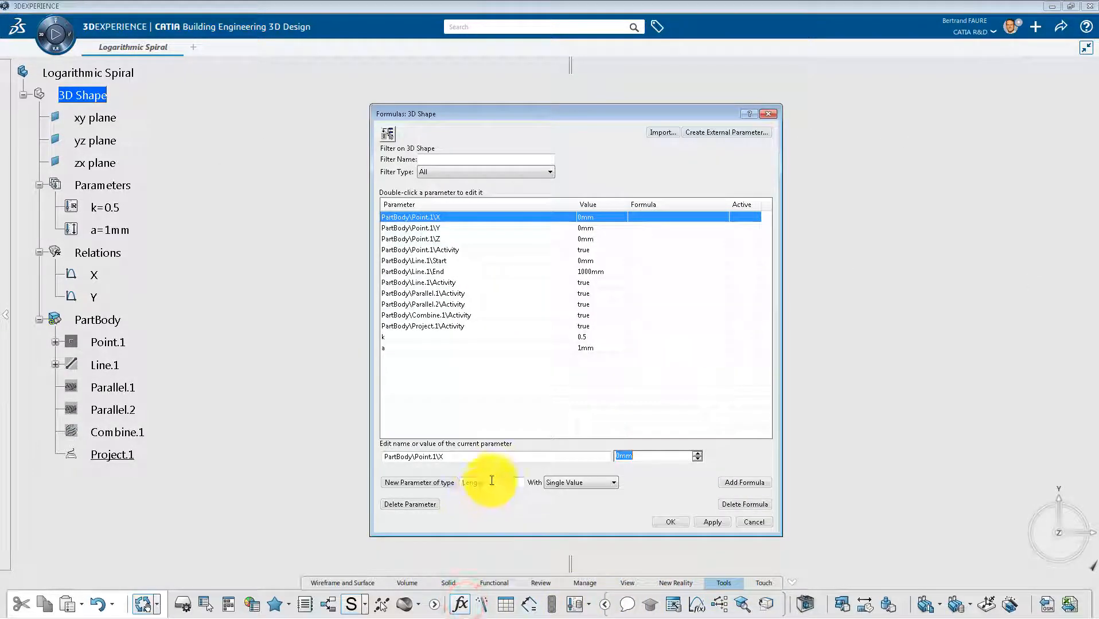
{"action": "left_click", "coordinate": [489, 482]}
{"action": "left_click", "coordinate": [491, 517]}
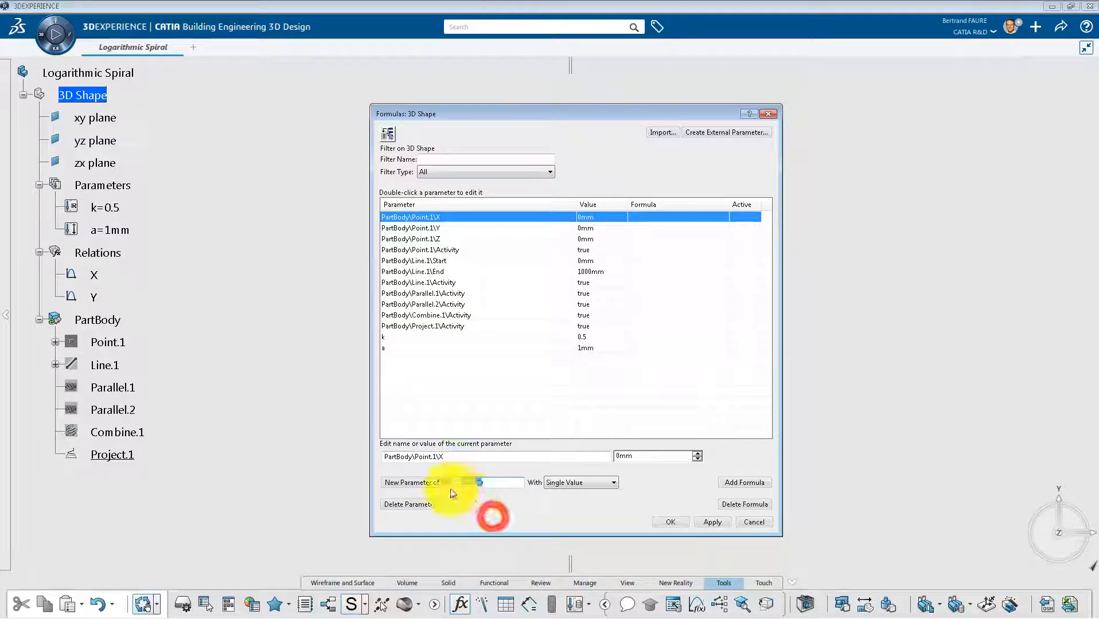
{"action": "left_click", "coordinate": [450, 483]}
{"action": "double_click", "coordinate": [439, 455]}
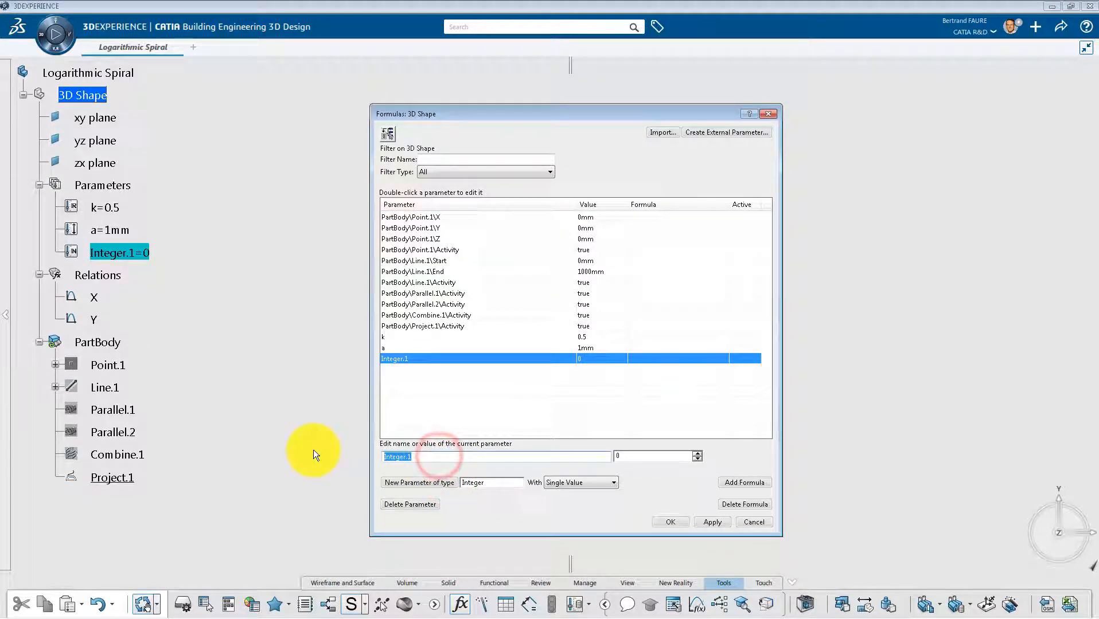
{"action": "type", "text": "N"}
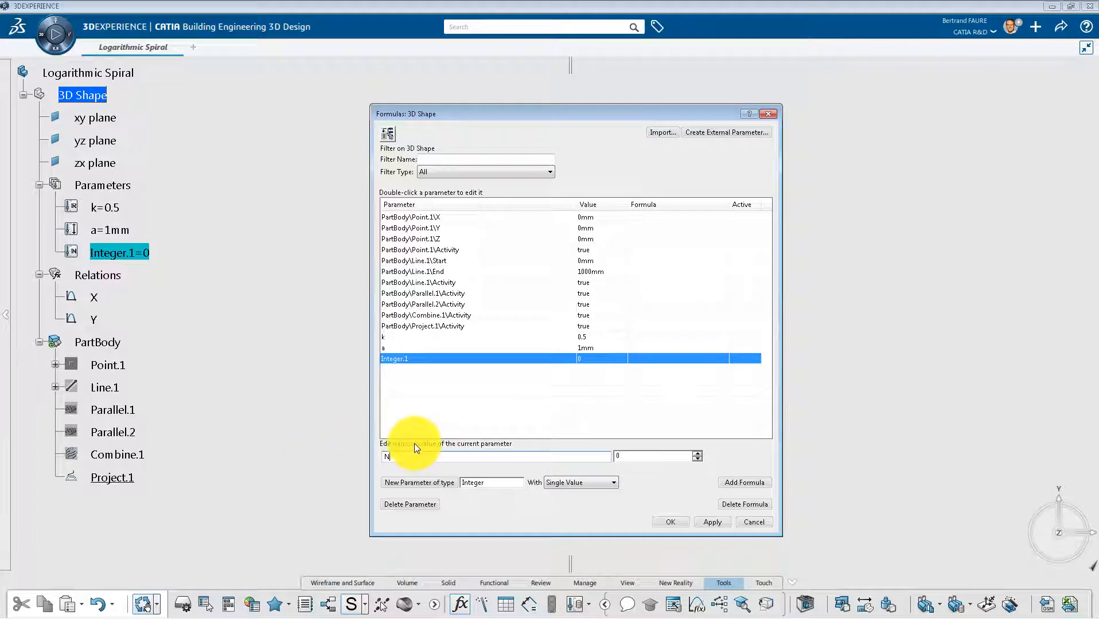
{"action": "left_click", "coordinate": [622, 454]}
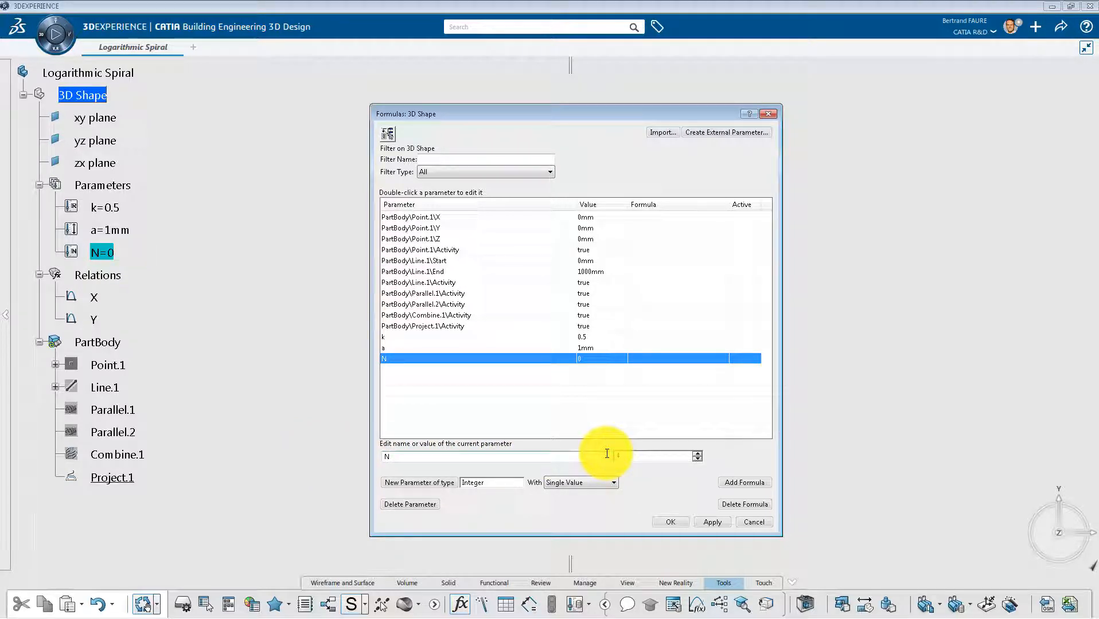
{"action": "left_click", "coordinate": [672, 520]}
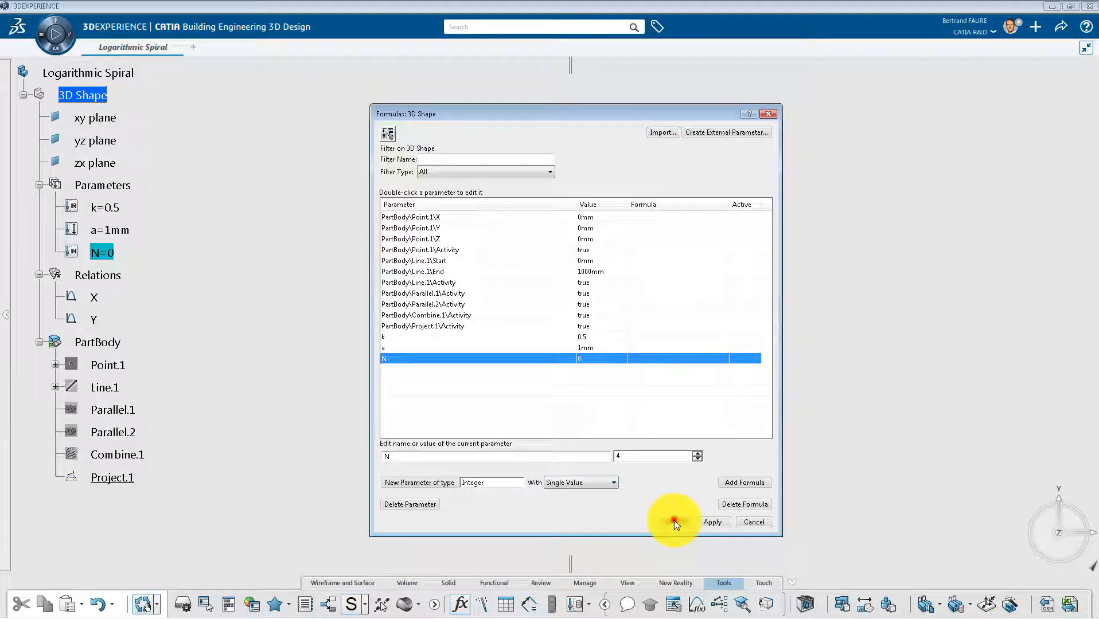
- Multiply U by N in laws X and Y so that U=2*PI*1rad*v*N, and update the spiral geometry
{"action": "double_click", "coordinate": [98, 297]}
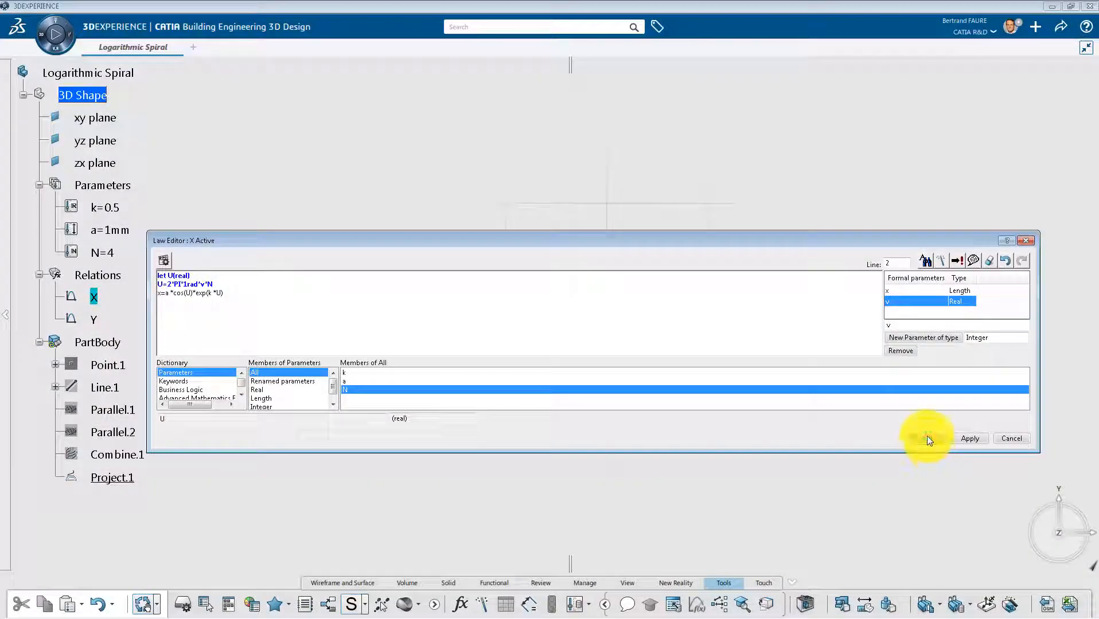
{"action": "left_click", "coordinate": [927, 438]}
{"action": "double_click", "coordinate": [92, 318]}
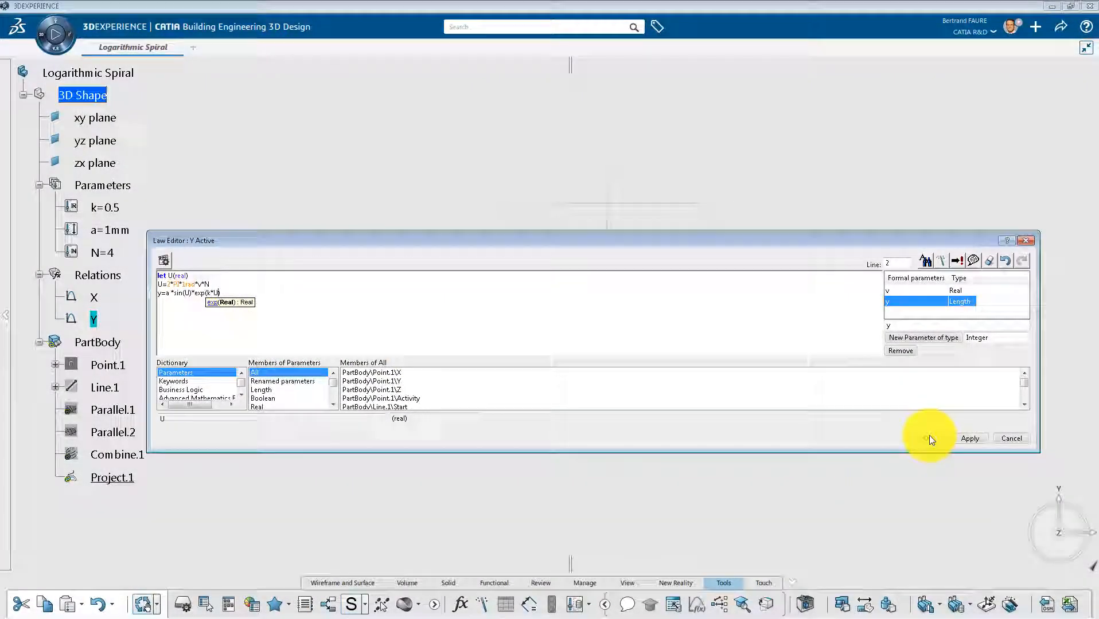
{"action": "left_click", "coordinate": [927, 438]}
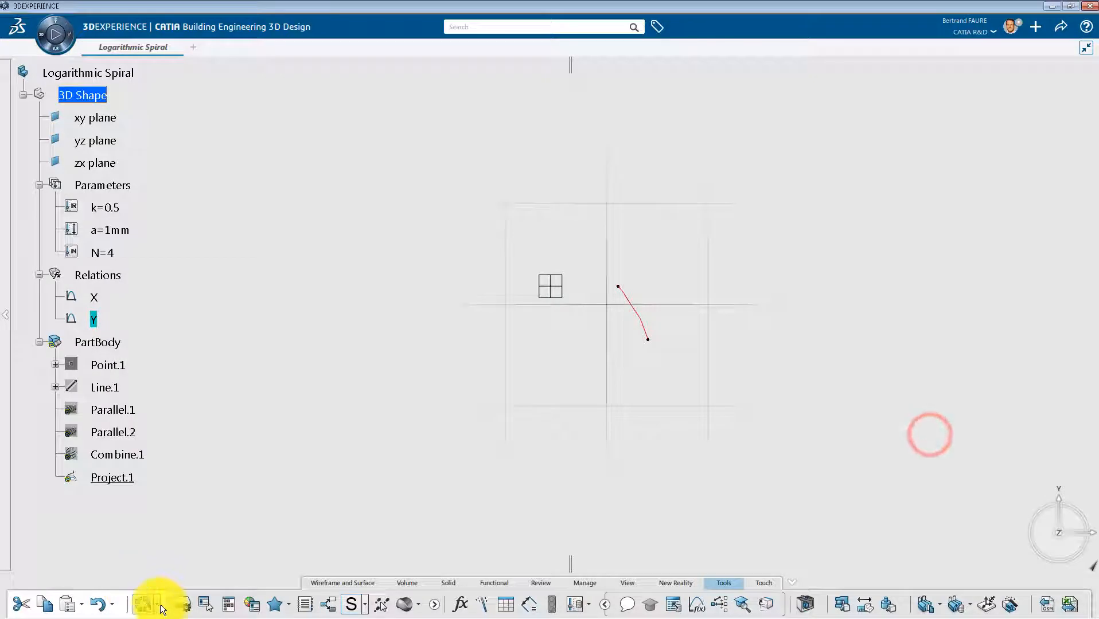
{"action": "left_click", "coordinate": [159, 605]}
{"action": "left_click", "coordinate": [164, 560]}
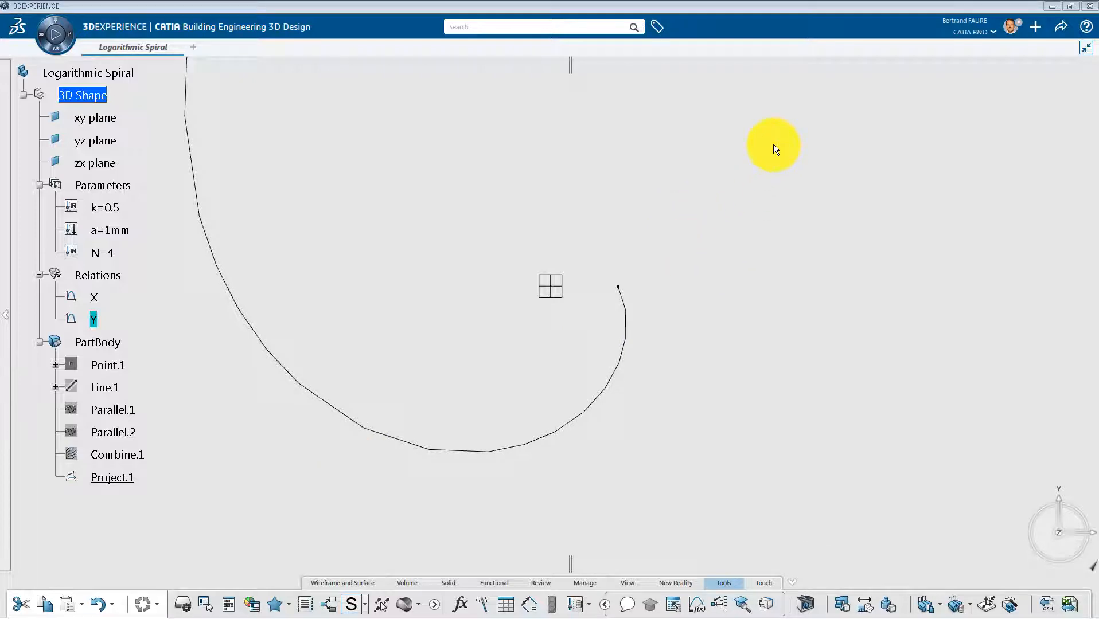
{"action": "middle_click_drag", "start_coordinate": [774, 144], "coordinate": [758, 324]}
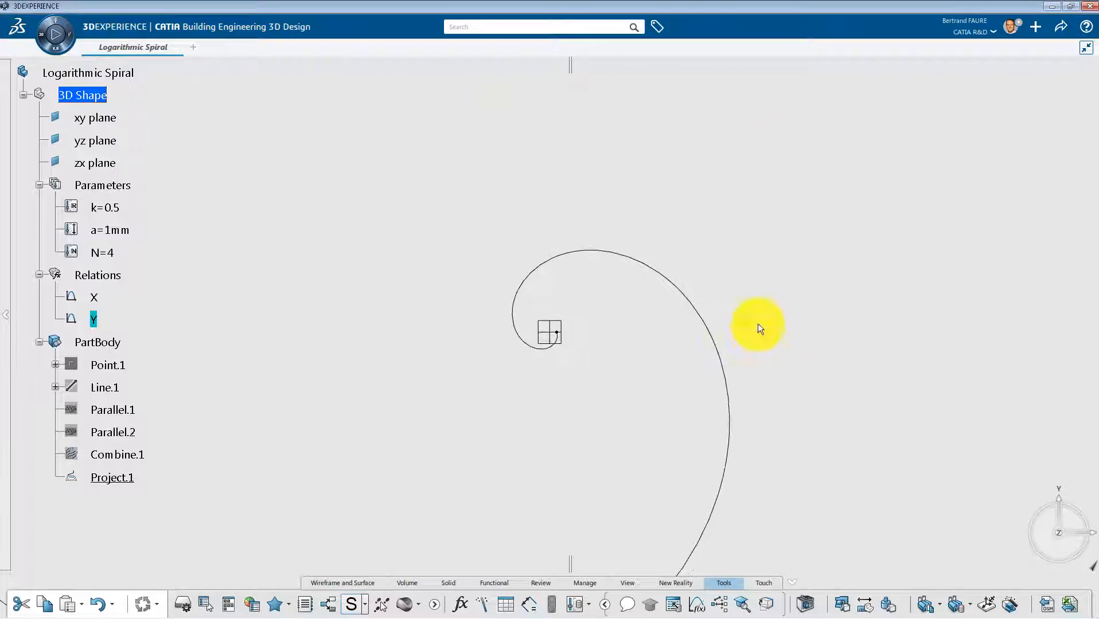
{"action": "middle_click_drag", "start_coordinate": [809, 116], "coordinate": [802, 440]}
{"action": "middle_click_drag", "start_coordinate": [804, 122], "coordinate": [794, 487]}
{"action": "middle_click_drag", "start_coordinate": [775, 215], "coordinate": [773, 287]}
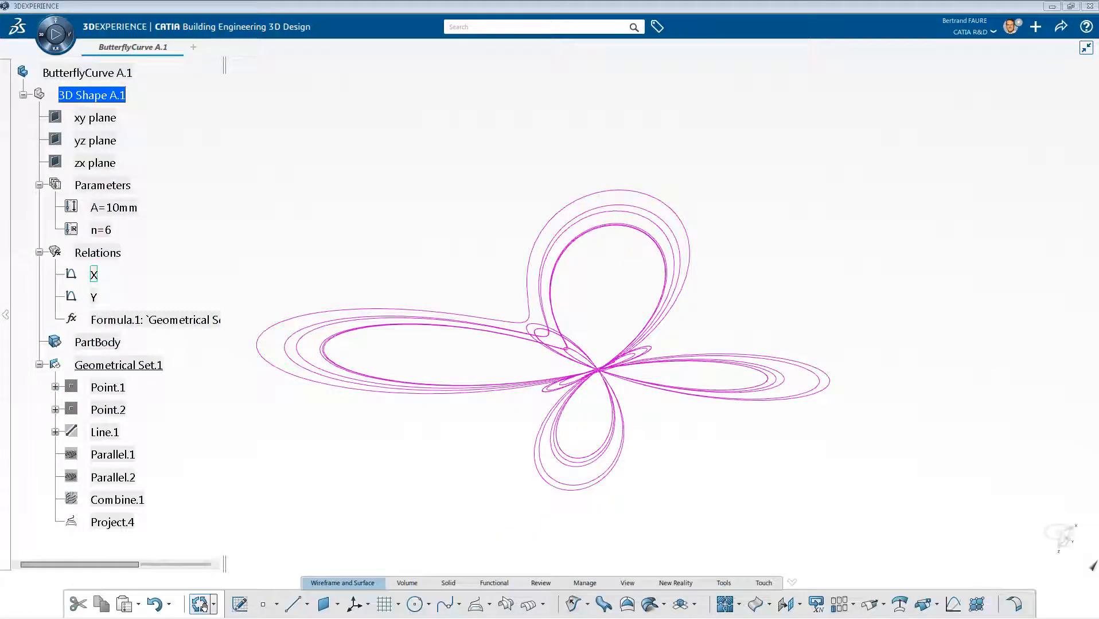
- Review the formula of law X in the butterfly curve model and view the curve along the Z axis
{"action": "double_click", "coordinate": [94, 275]}
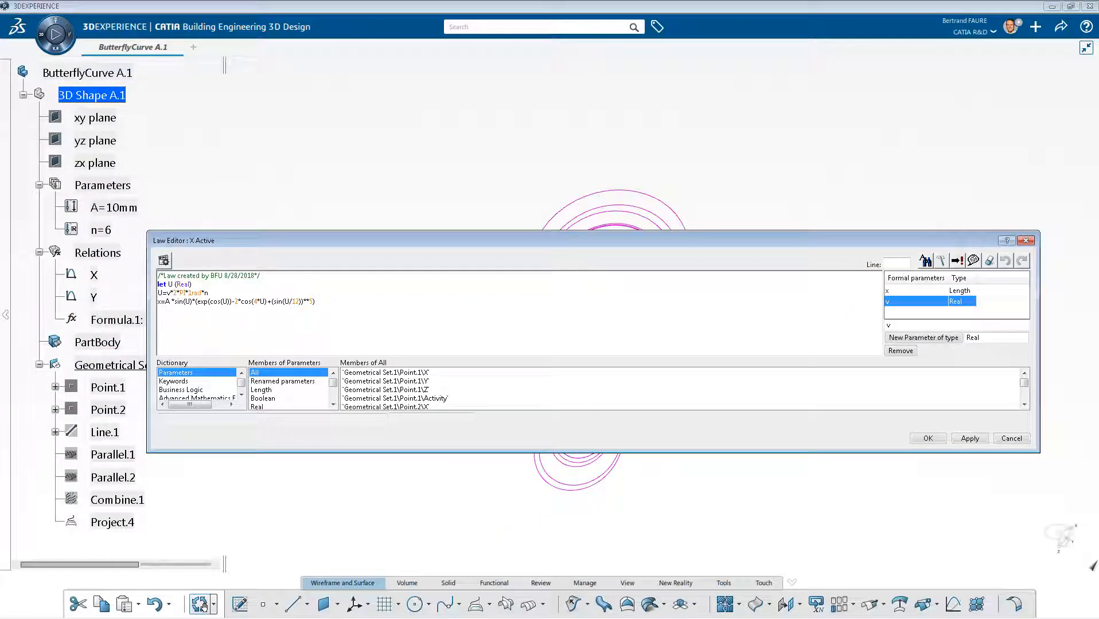
{"action": "left_click", "coordinate": [932, 439]}
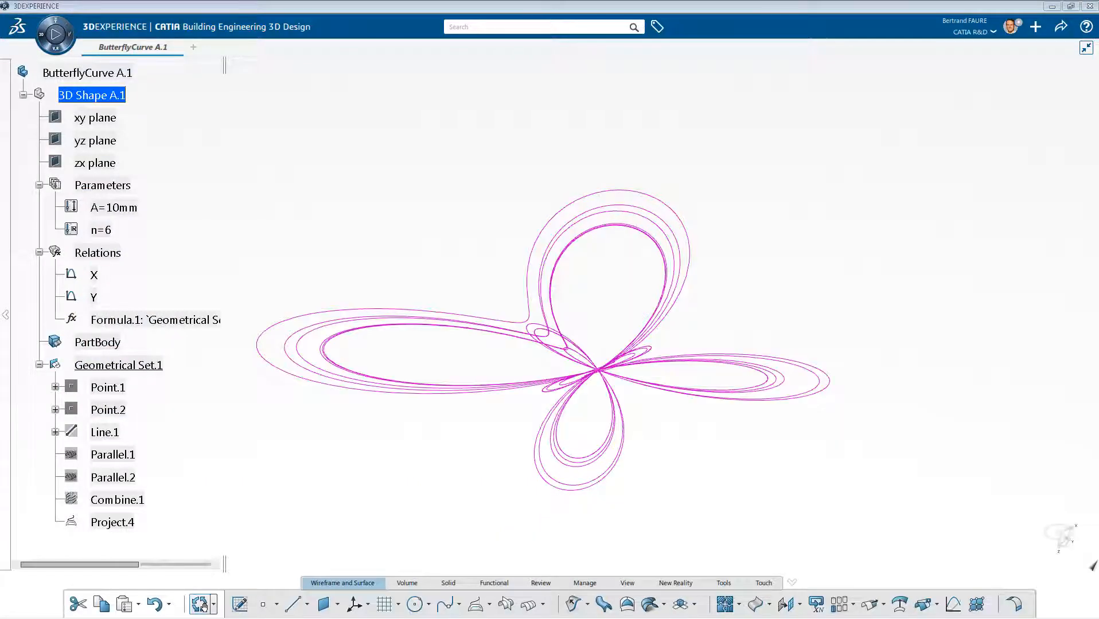
{"action": "left_click", "coordinate": [1051, 531]}
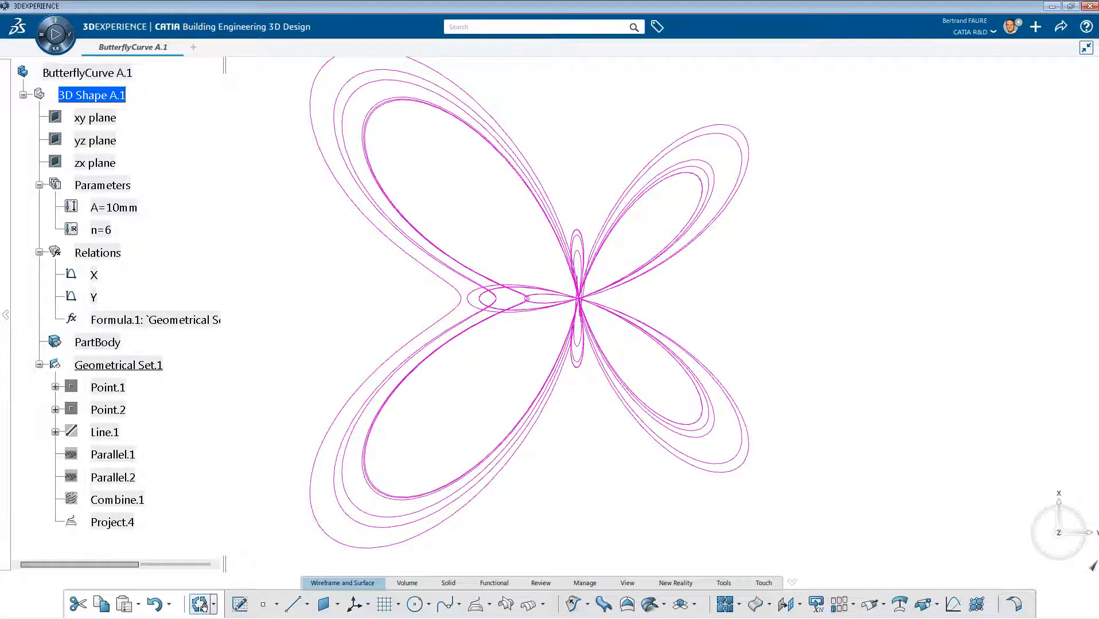
{"action": "left_click", "coordinate": [200, 604]}
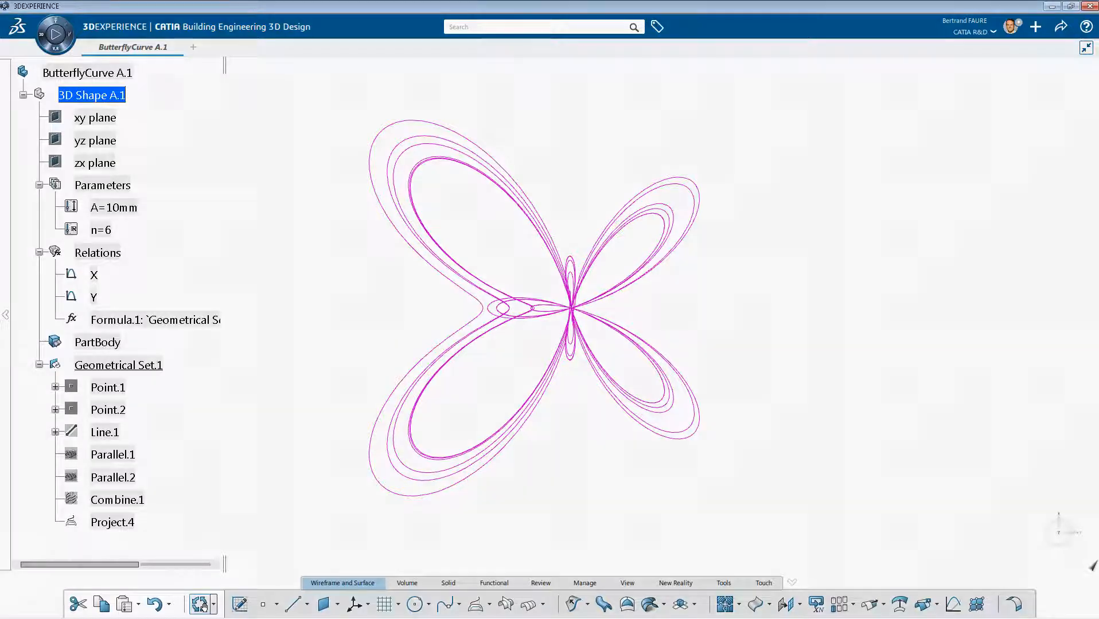